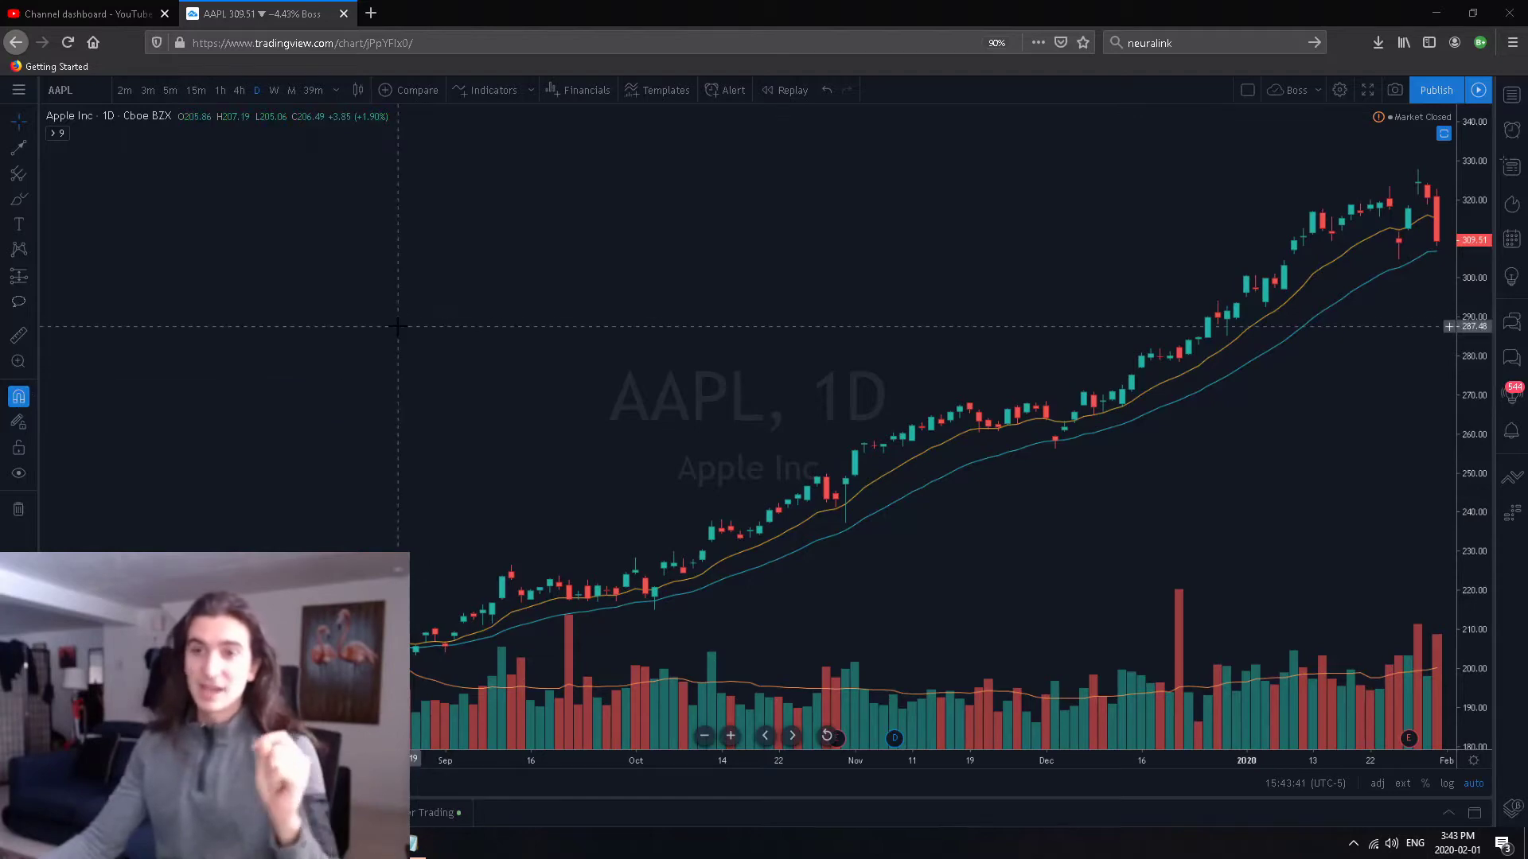
View the AAPL chart on the 5-minute interval, then return it to the daily interval.
{"action": "left_click", "coordinate": [170, 90]}
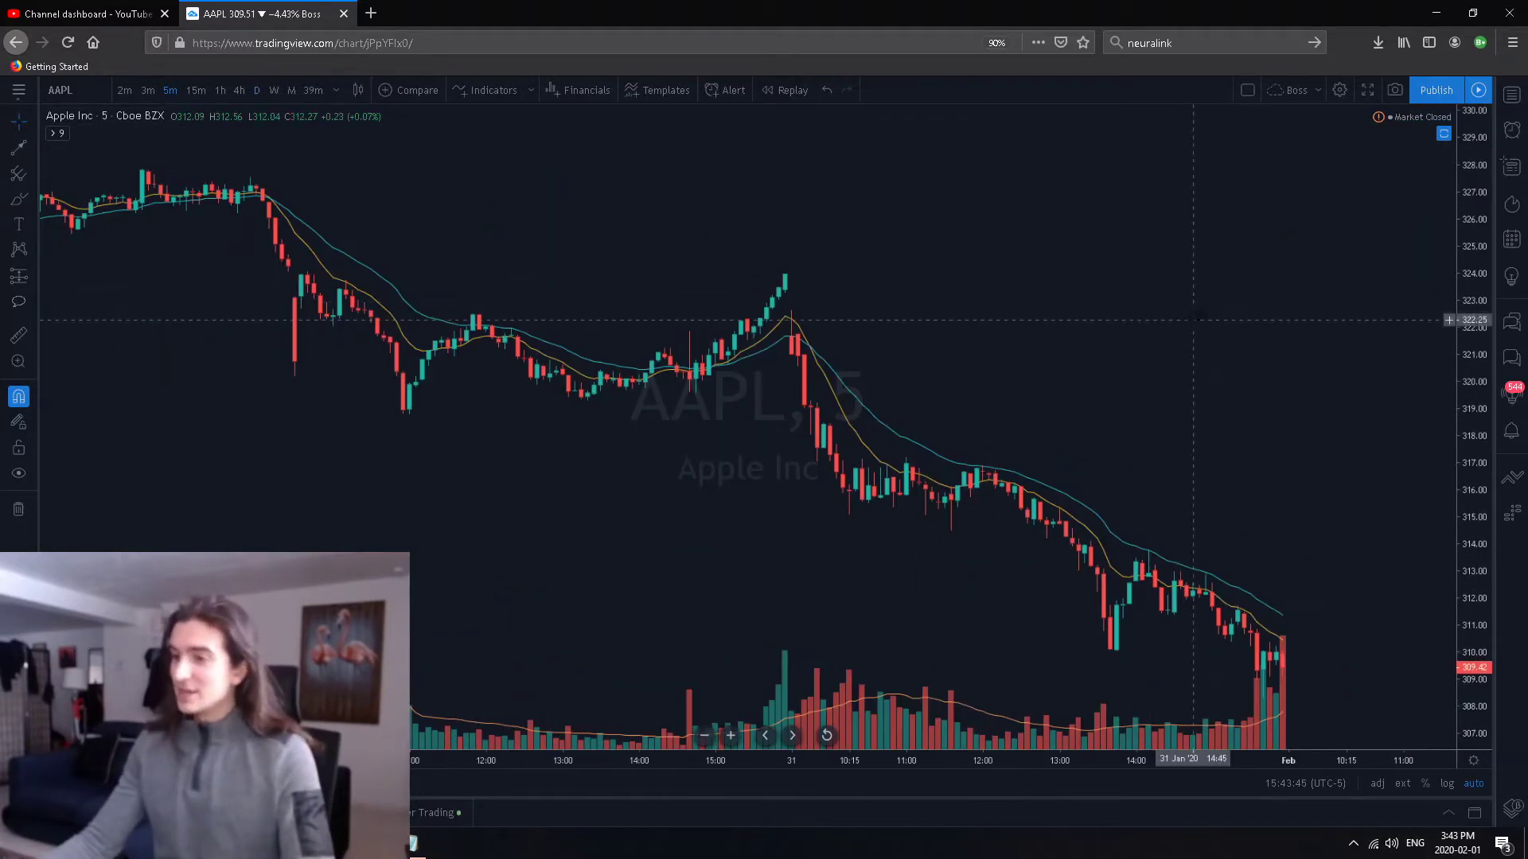
{"action": "left_click", "coordinate": [256, 90]}
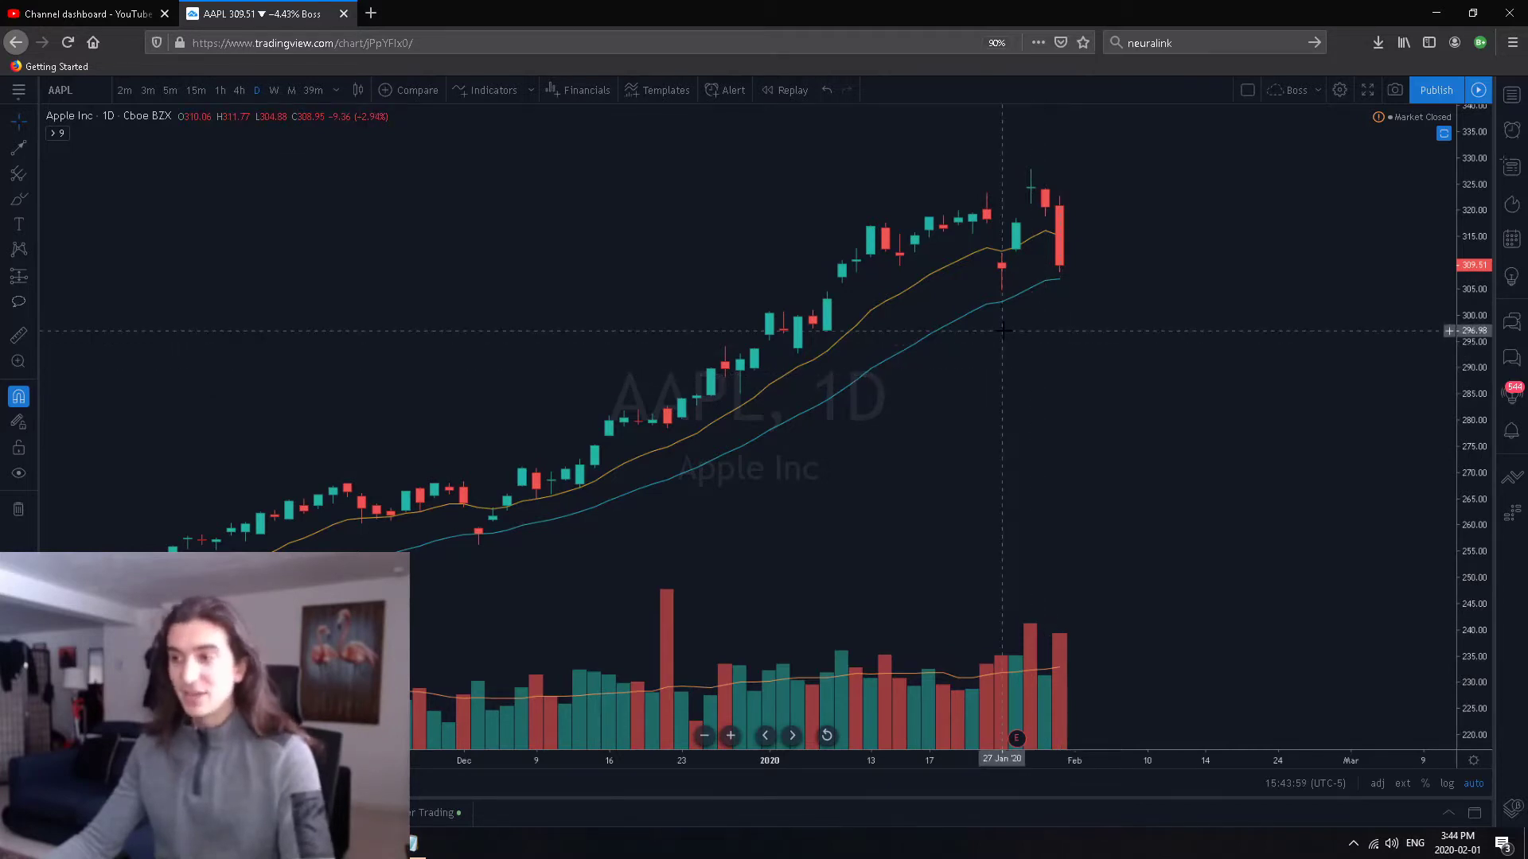
With magnet snapping off, place horizontal lines at many price levels on the daily AAPL chart, then remove all drawings.
{"action": "key", "text": "alt"}
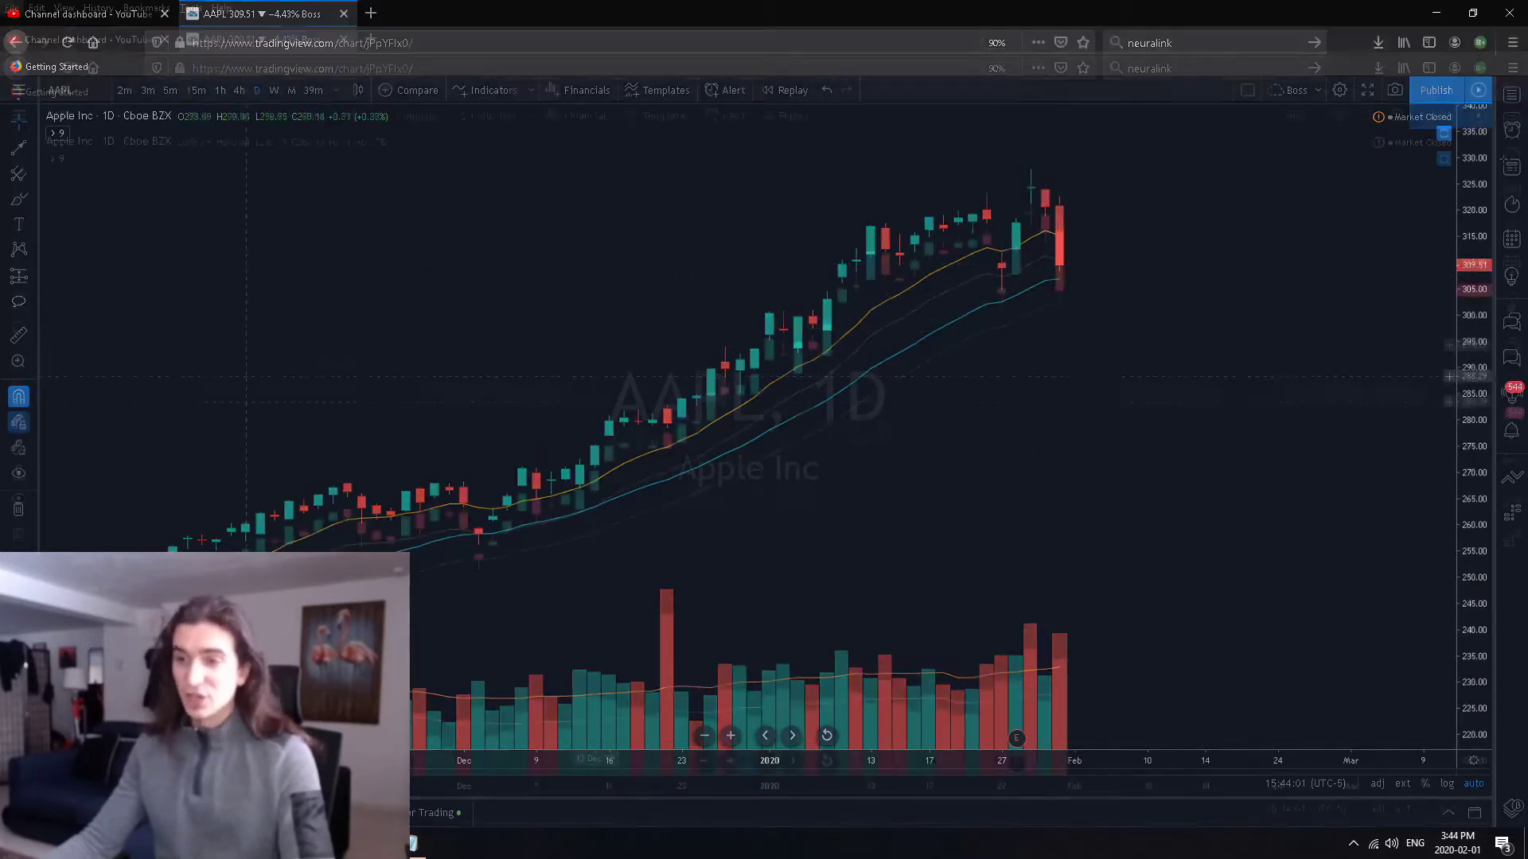
{"action": "left_click", "coordinate": [19, 423]}
{"action": "key", "text": "alt"}
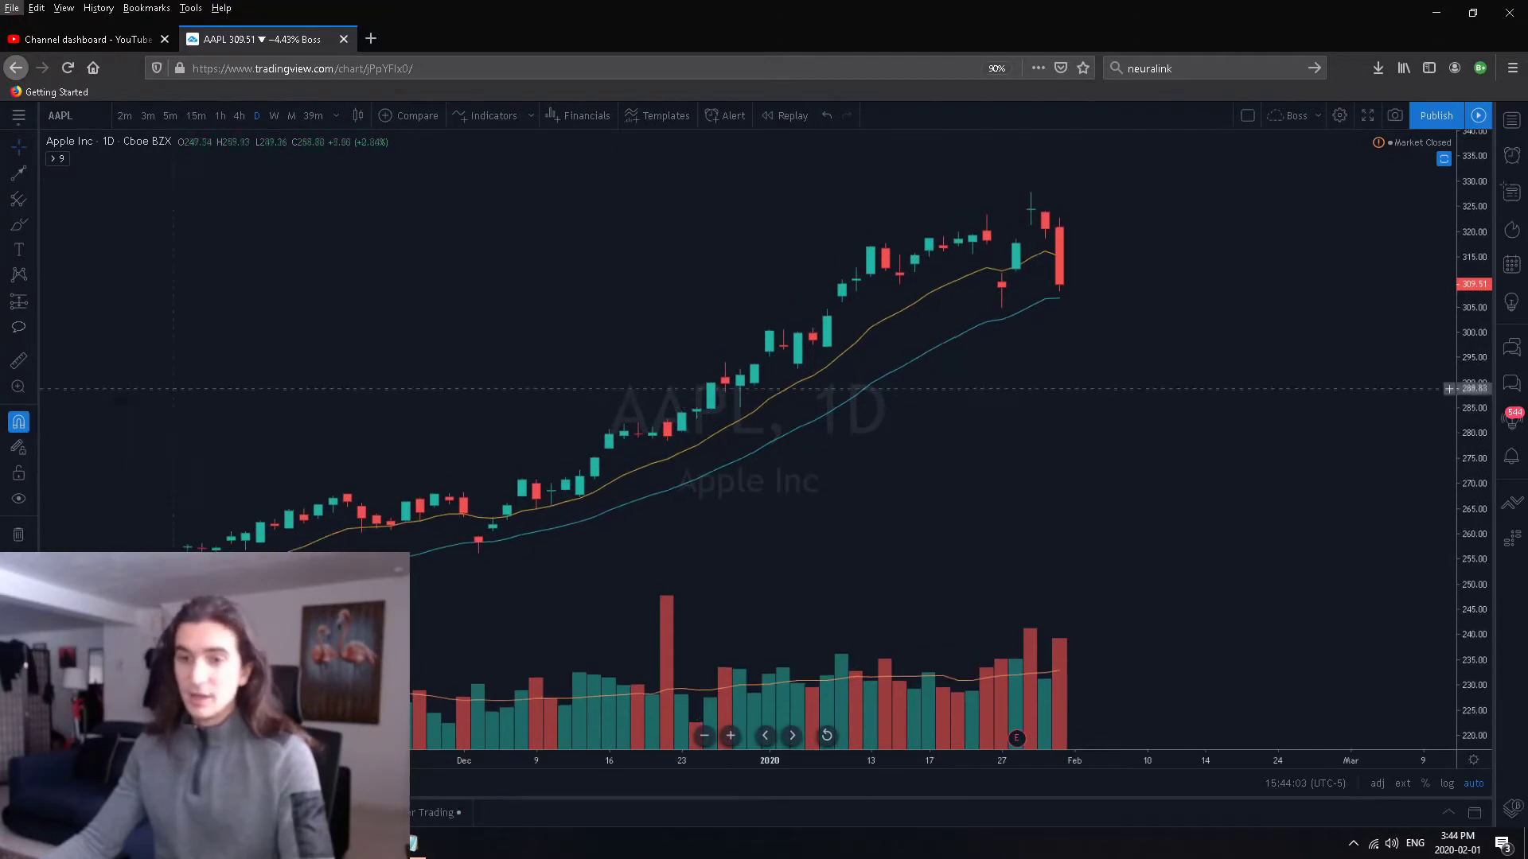
{"action": "left_click", "coordinate": [15, 430]}
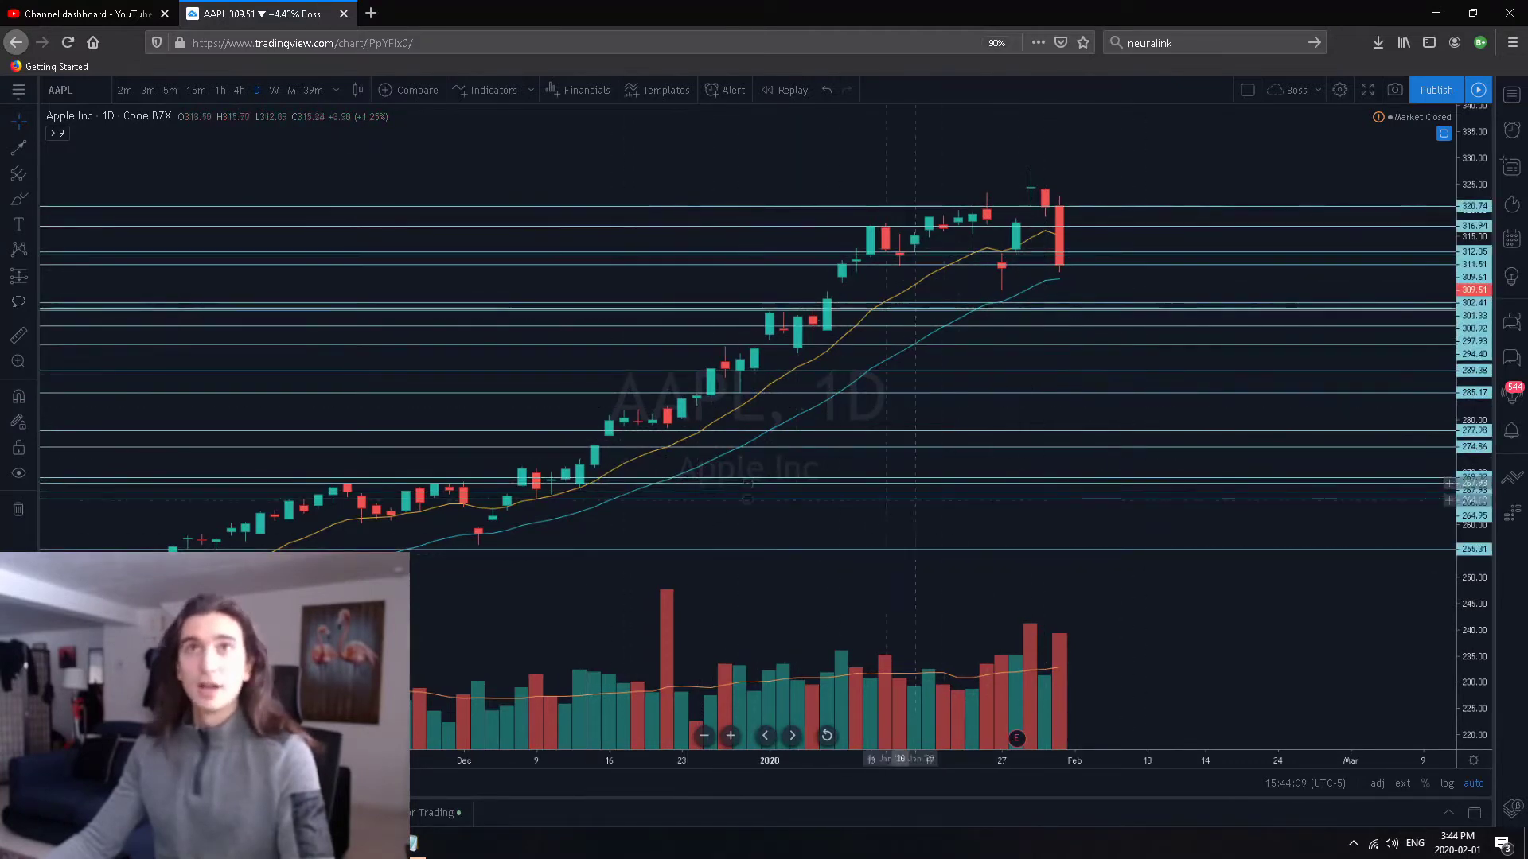
{"action": "right_click", "coordinate": [888, 569]}
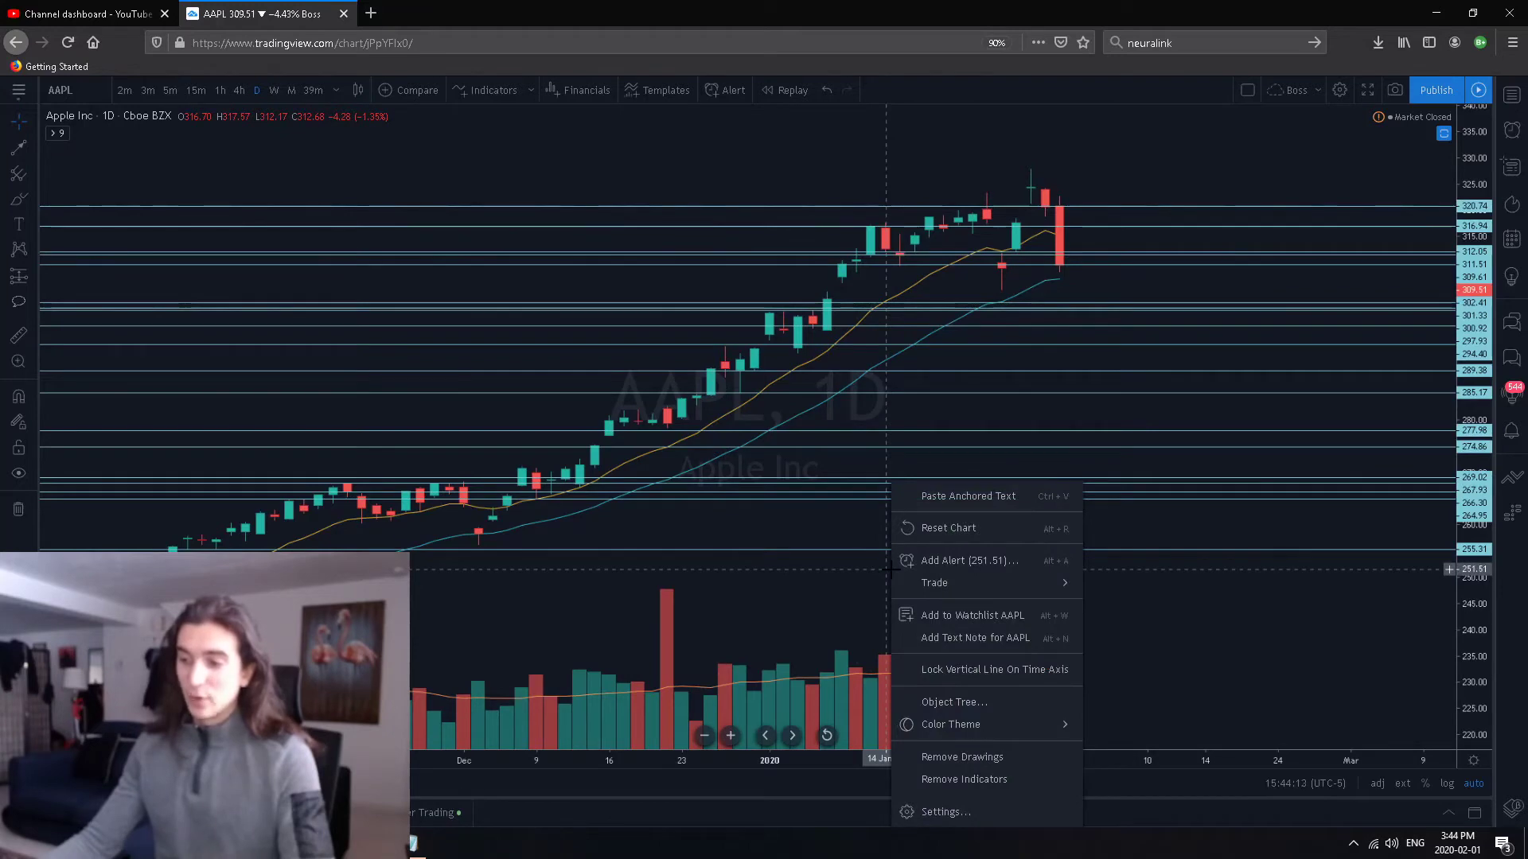
{"action": "left_click", "coordinate": [975, 758]}
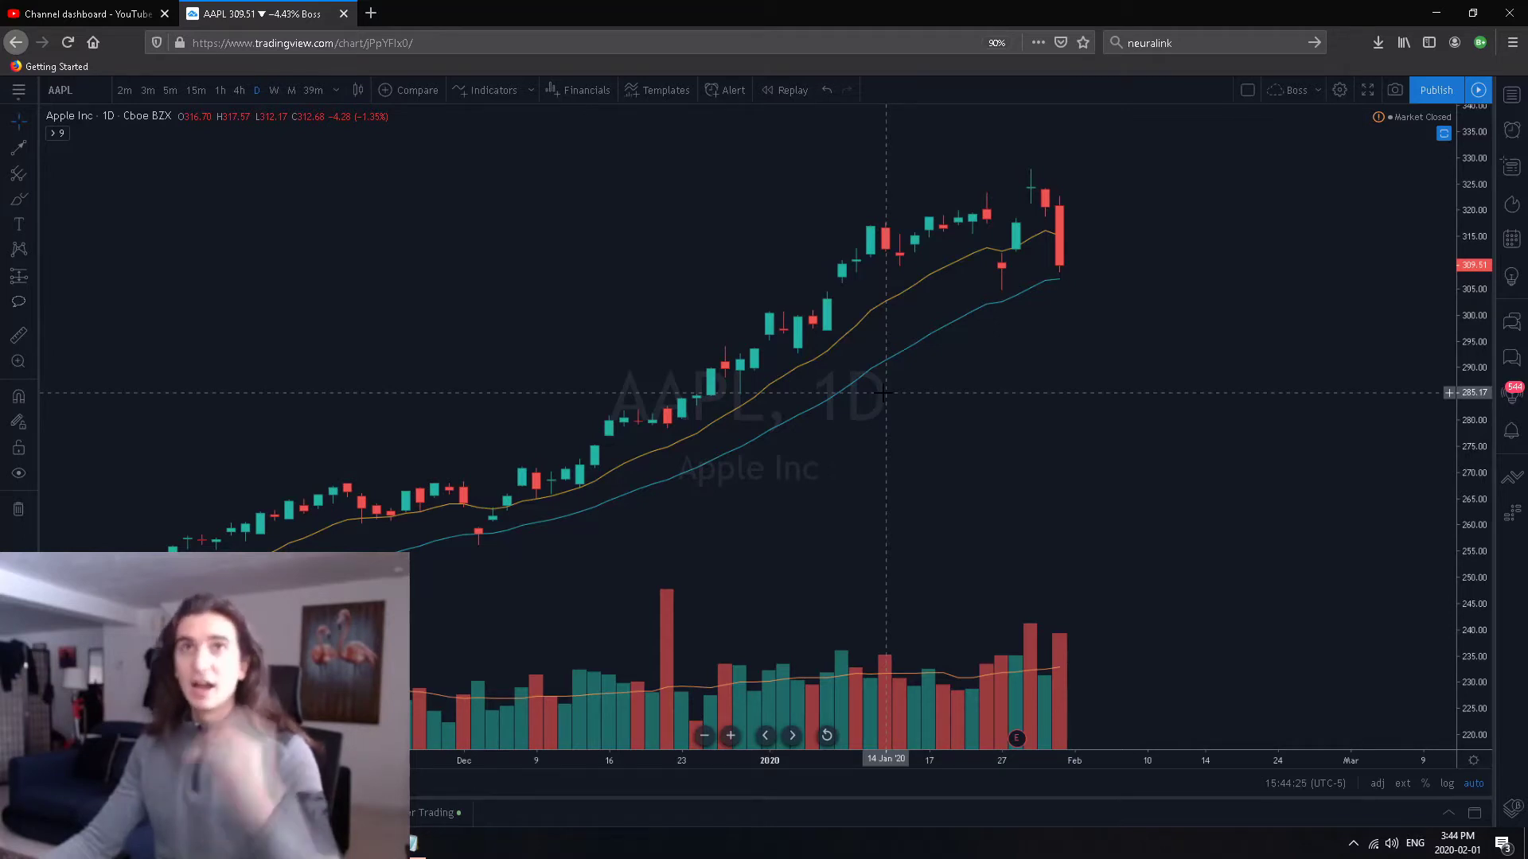
Turn magnet snapping on and draw a horizontal line at the 27 January candle's low, 304.88.
{"action": "left_click", "coordinate": [18, 396]}
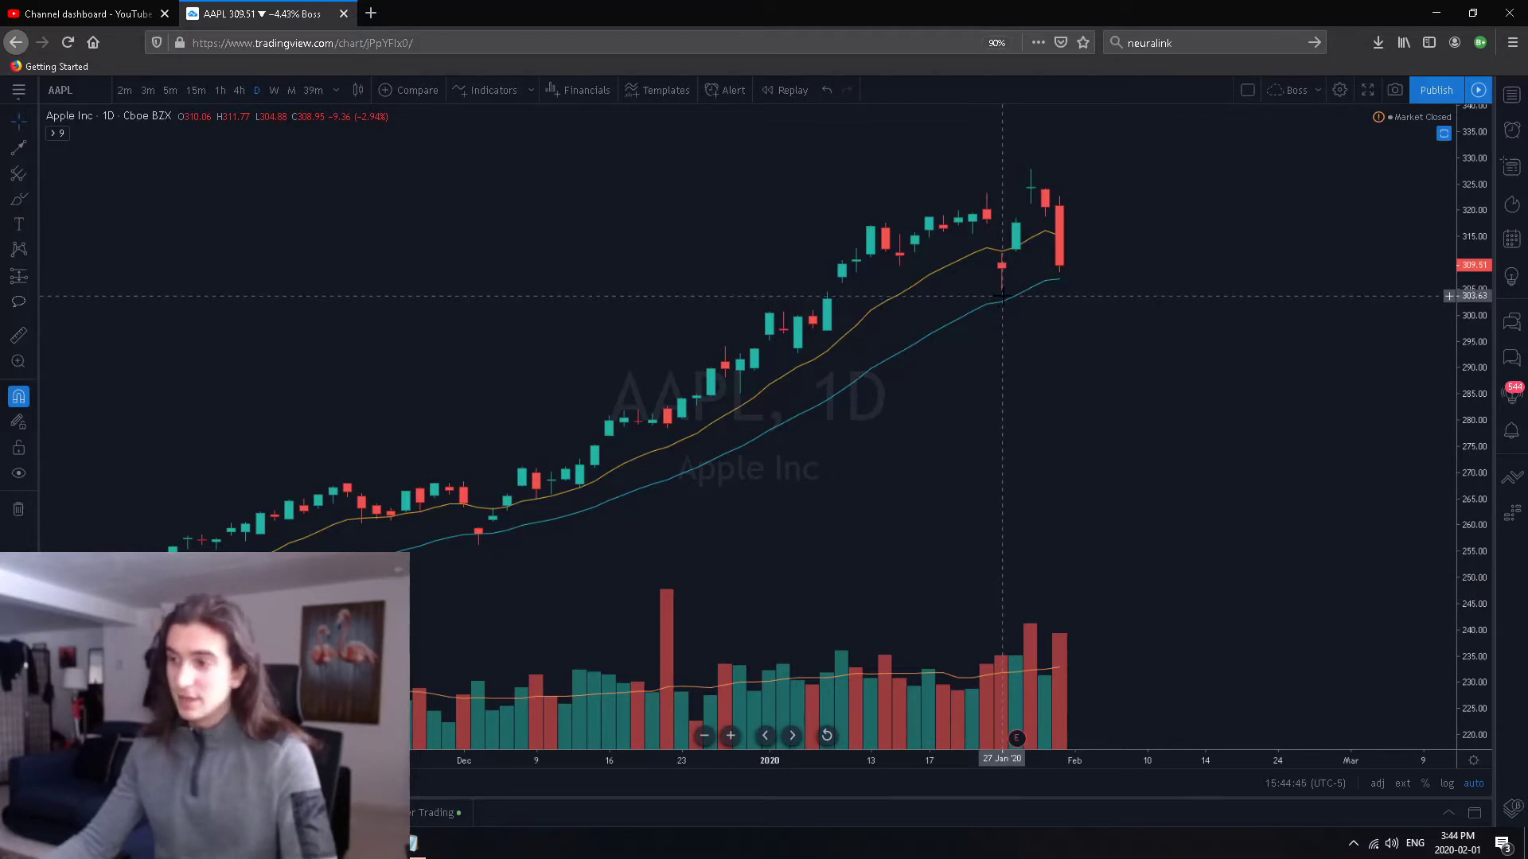
{"action": "key", "text": "alt+h"}
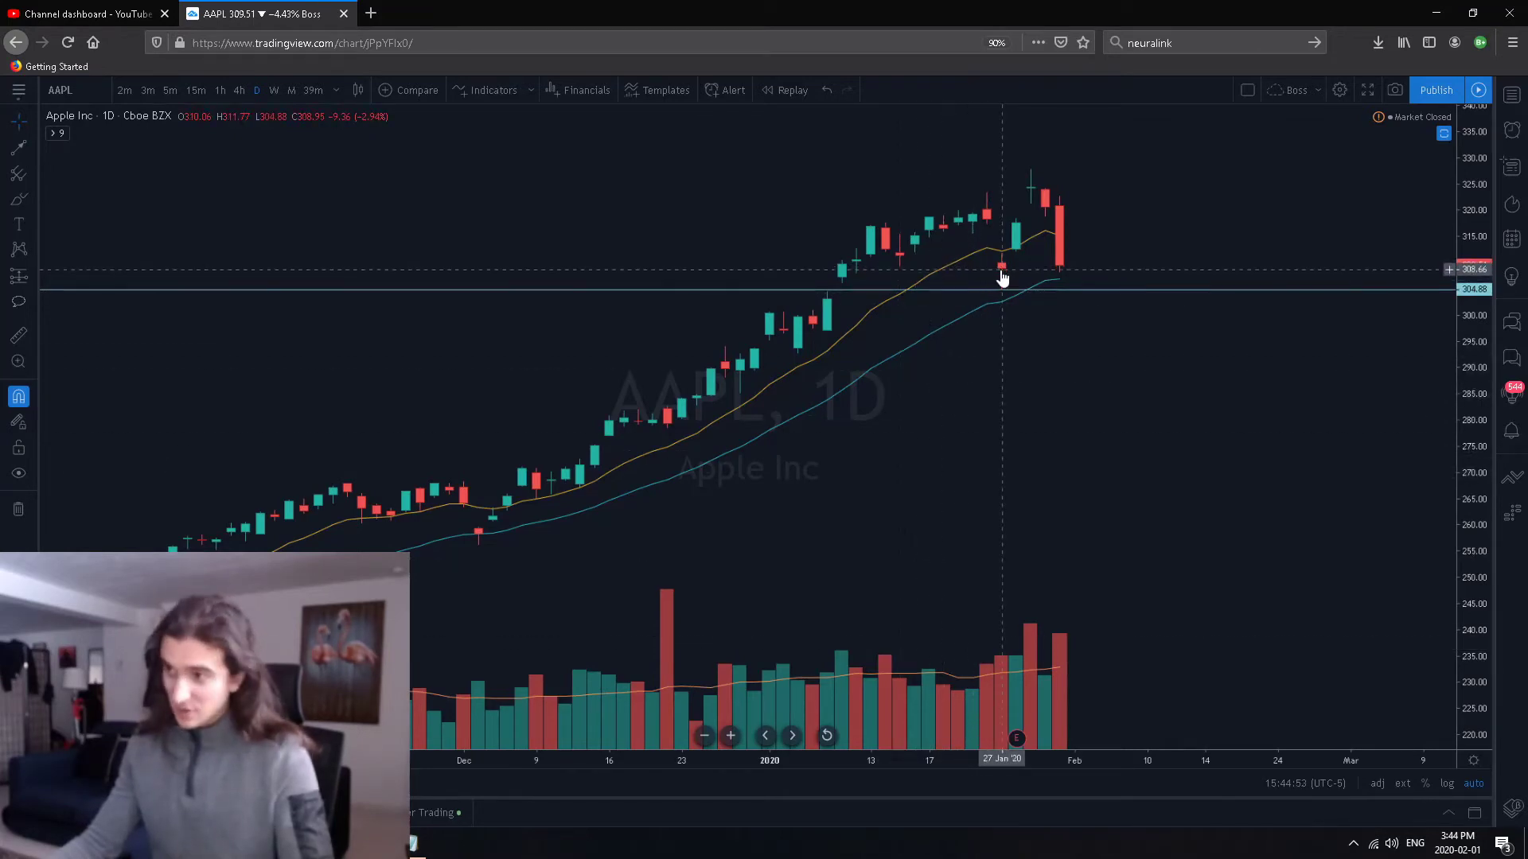
{"action": "key", "text": "alt+h"}
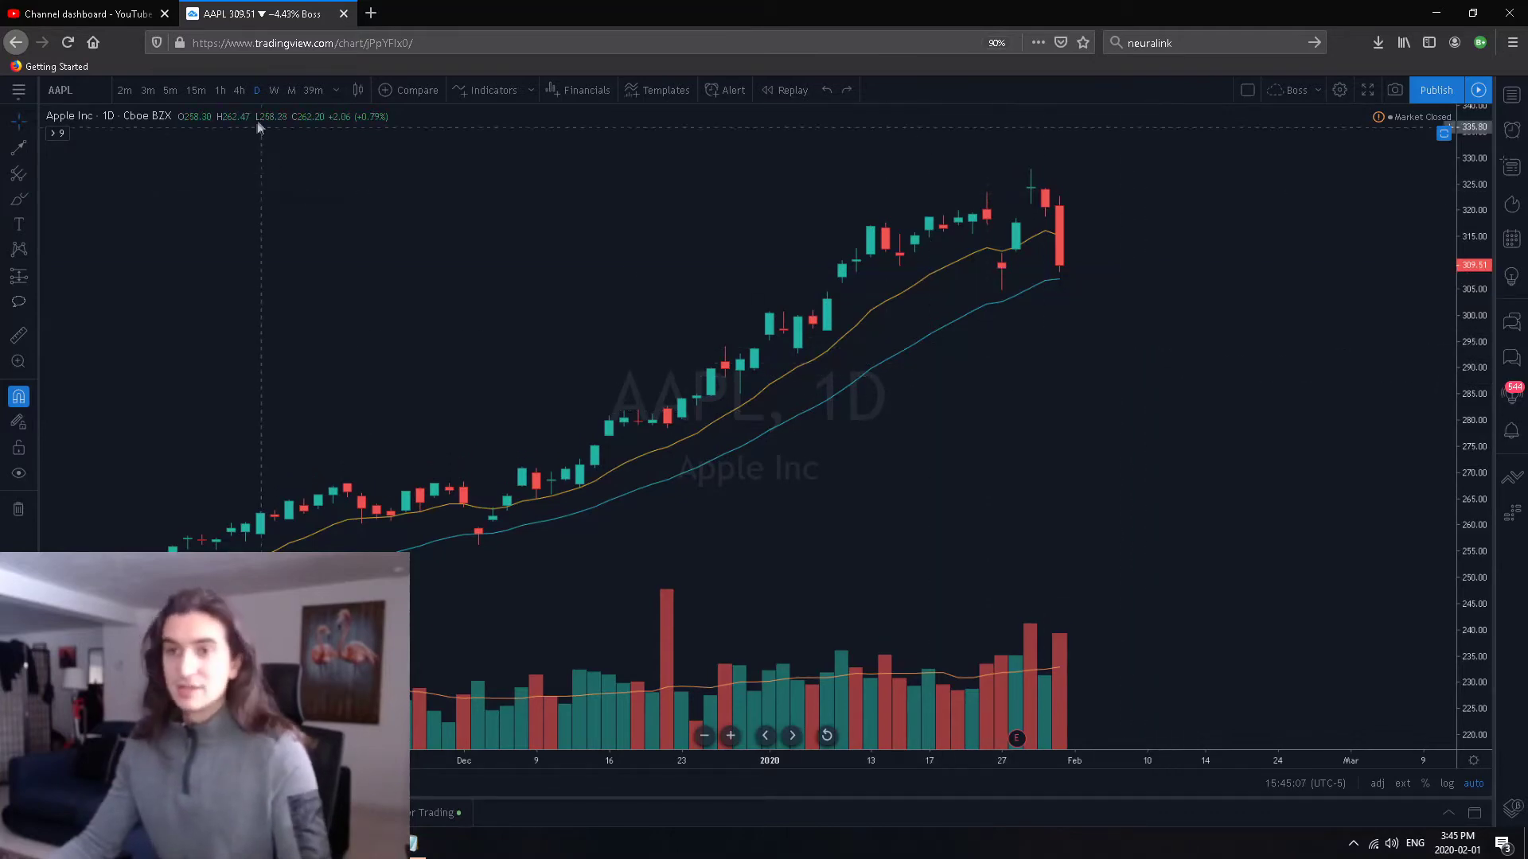
Draw horizontal lines at the 31 January candle's low, 308.29, and the 29 January candle's high, 327.85.
{"action": "left_click", "coordinate": [1062, 279]}
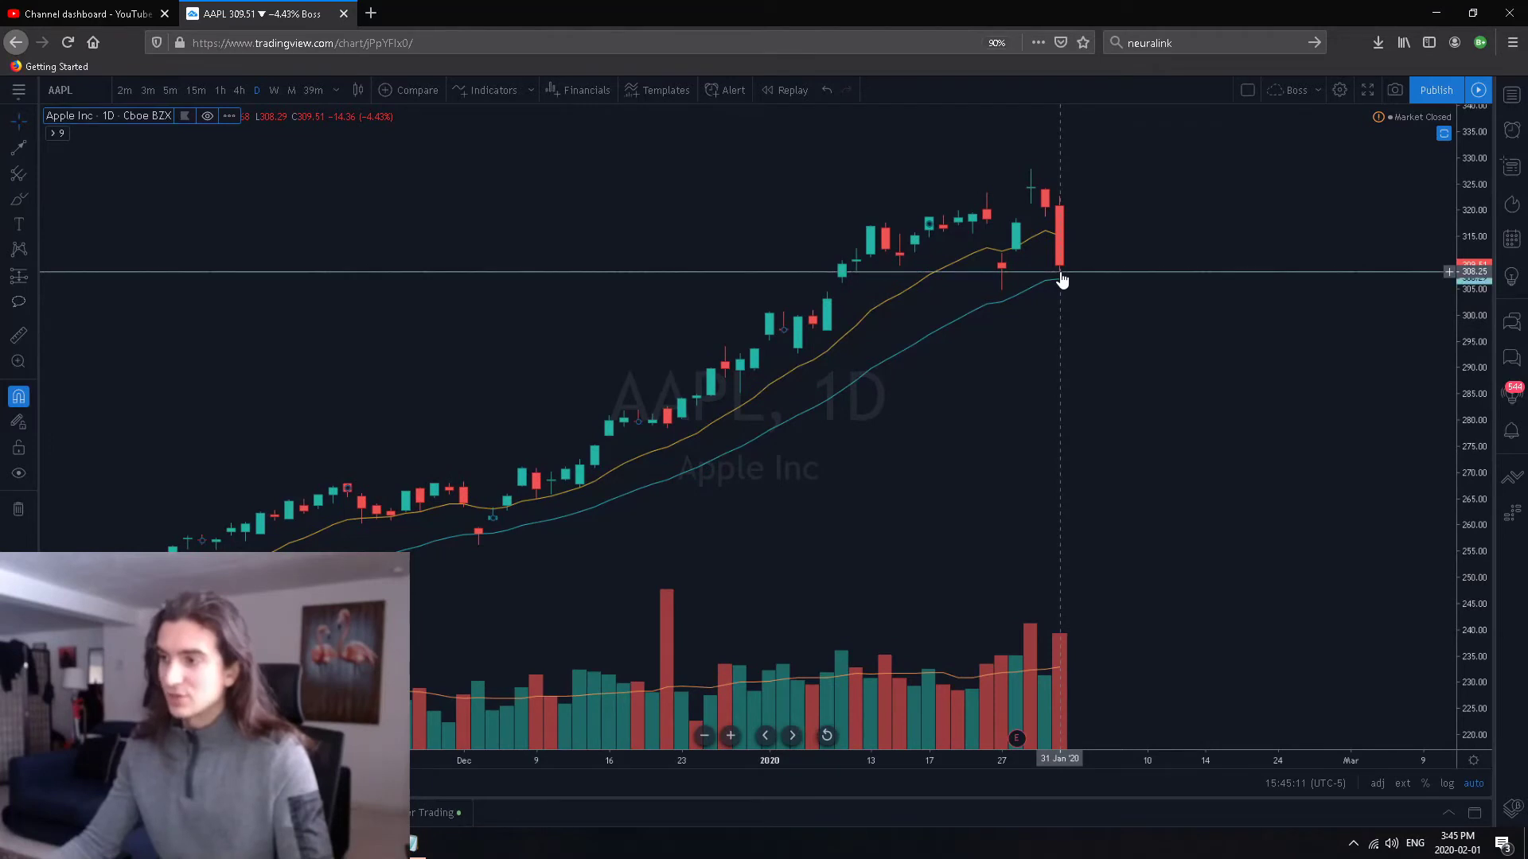
{"action": "left_click", "coordinate": [1070, 296]}
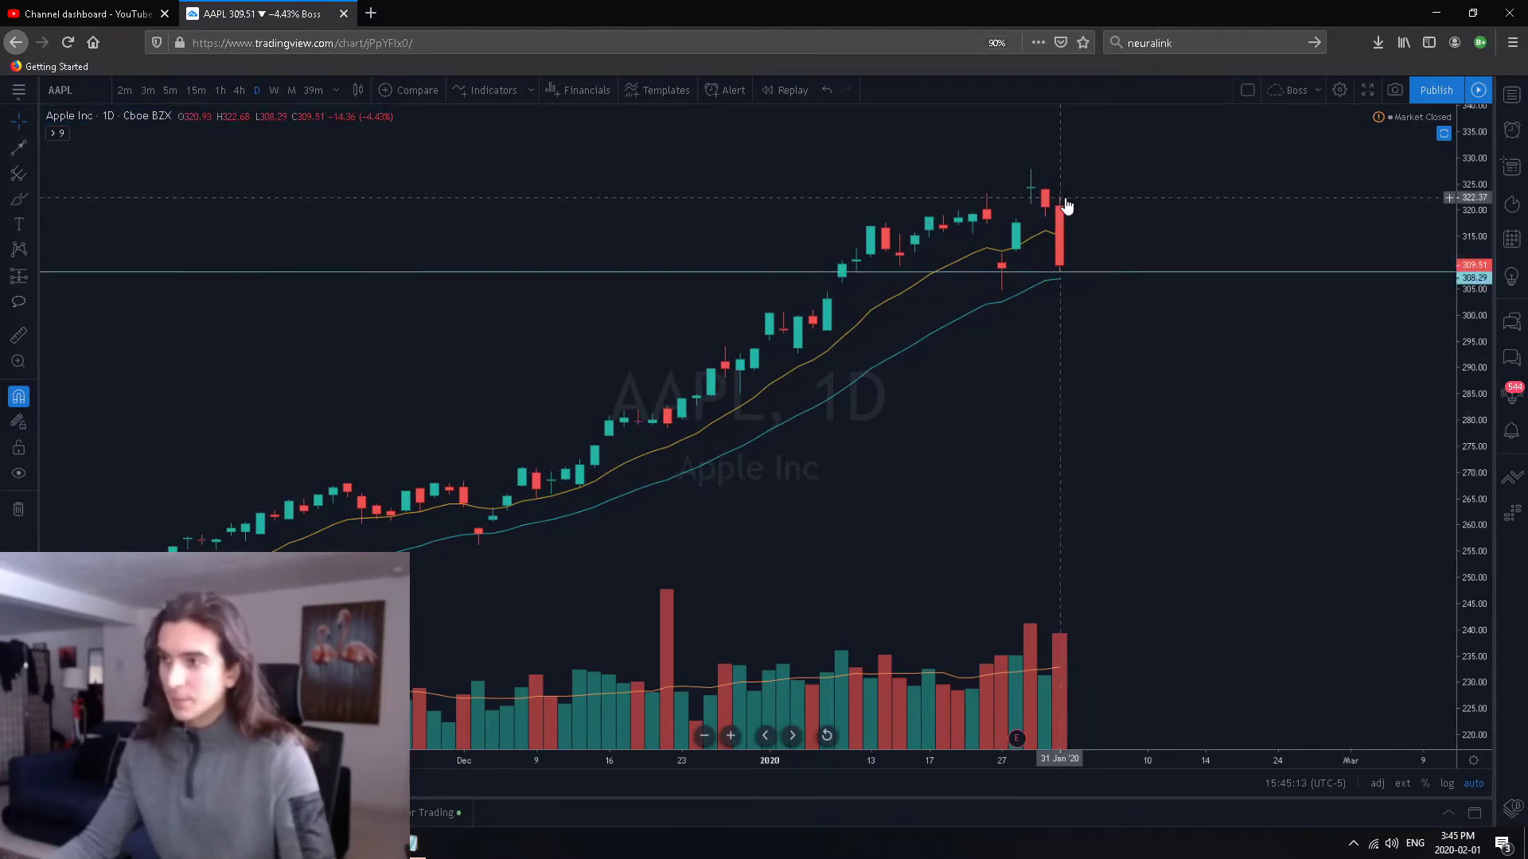
{"action": "key", "text": "alt+h"}
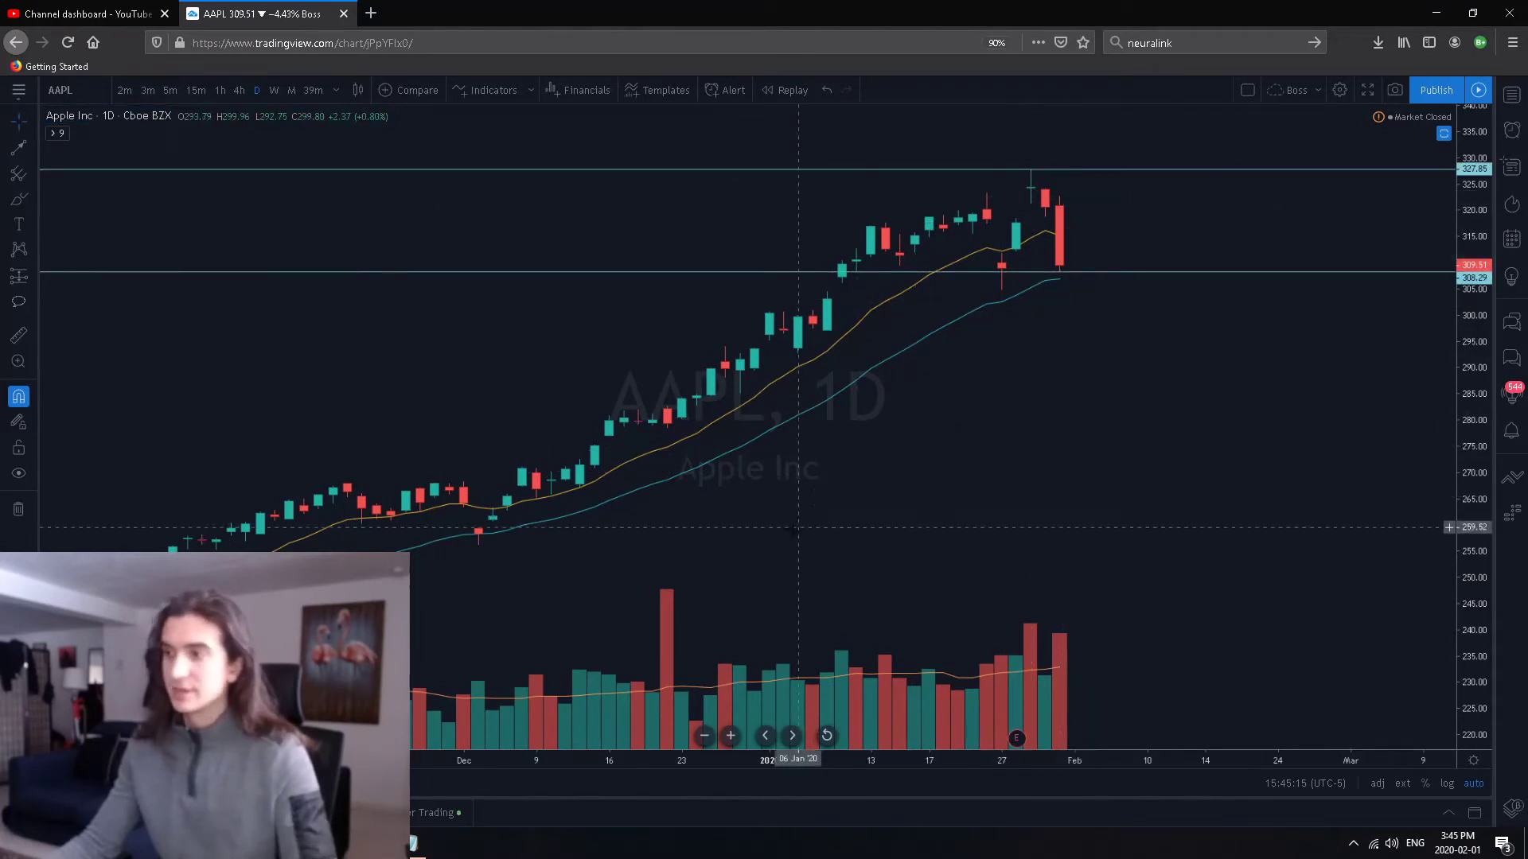
Delete the horizontal lines at 327.85 and 308.29 from the AAPL chart.
{"action": "left_click", "coordinate": [999, 169]}
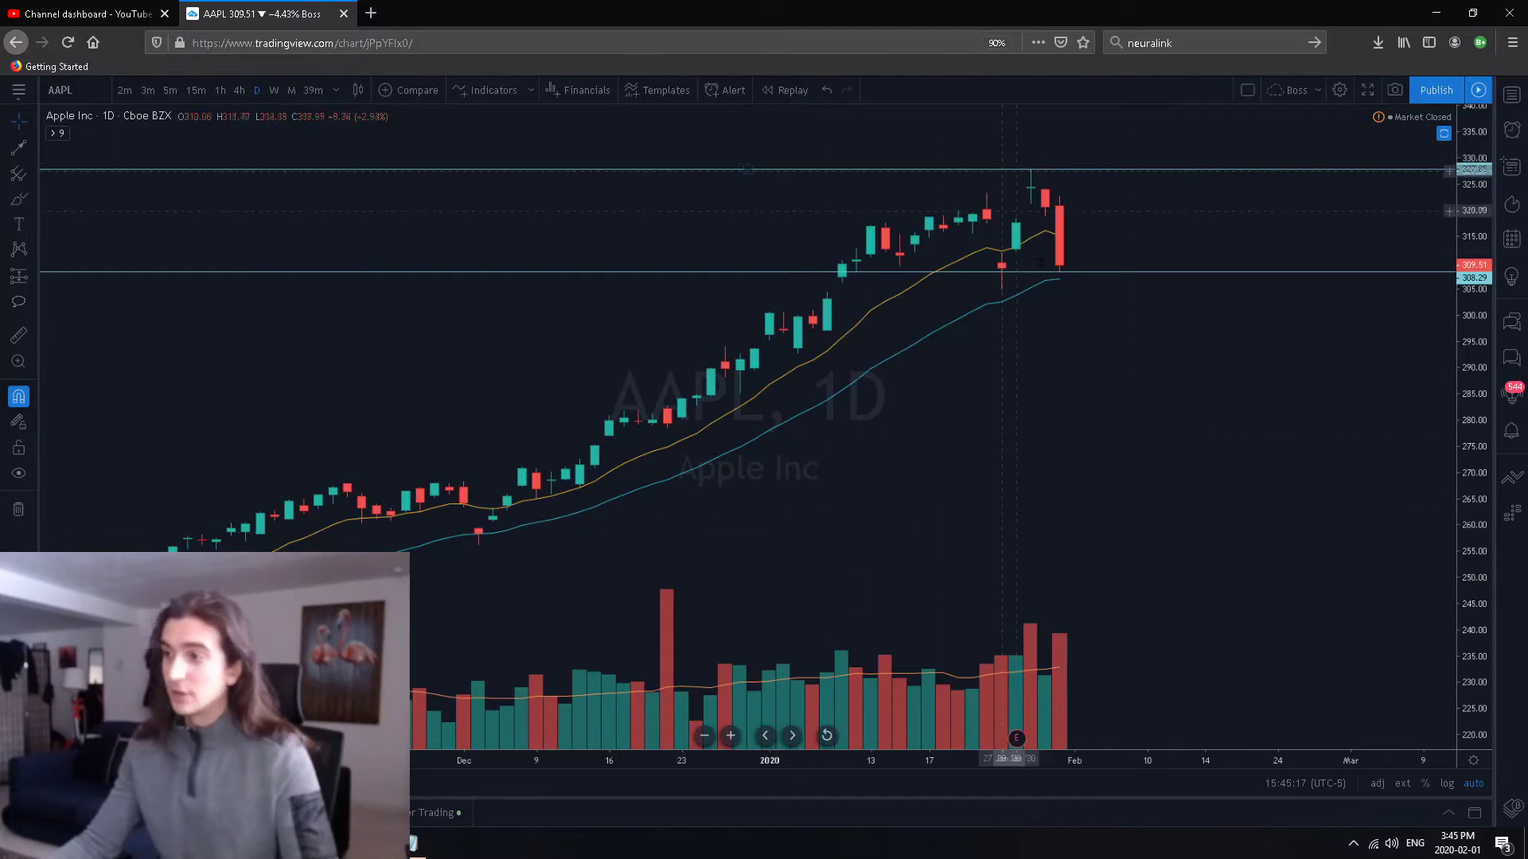
{"action": "left_click", "coordinate": [1046, 344]}
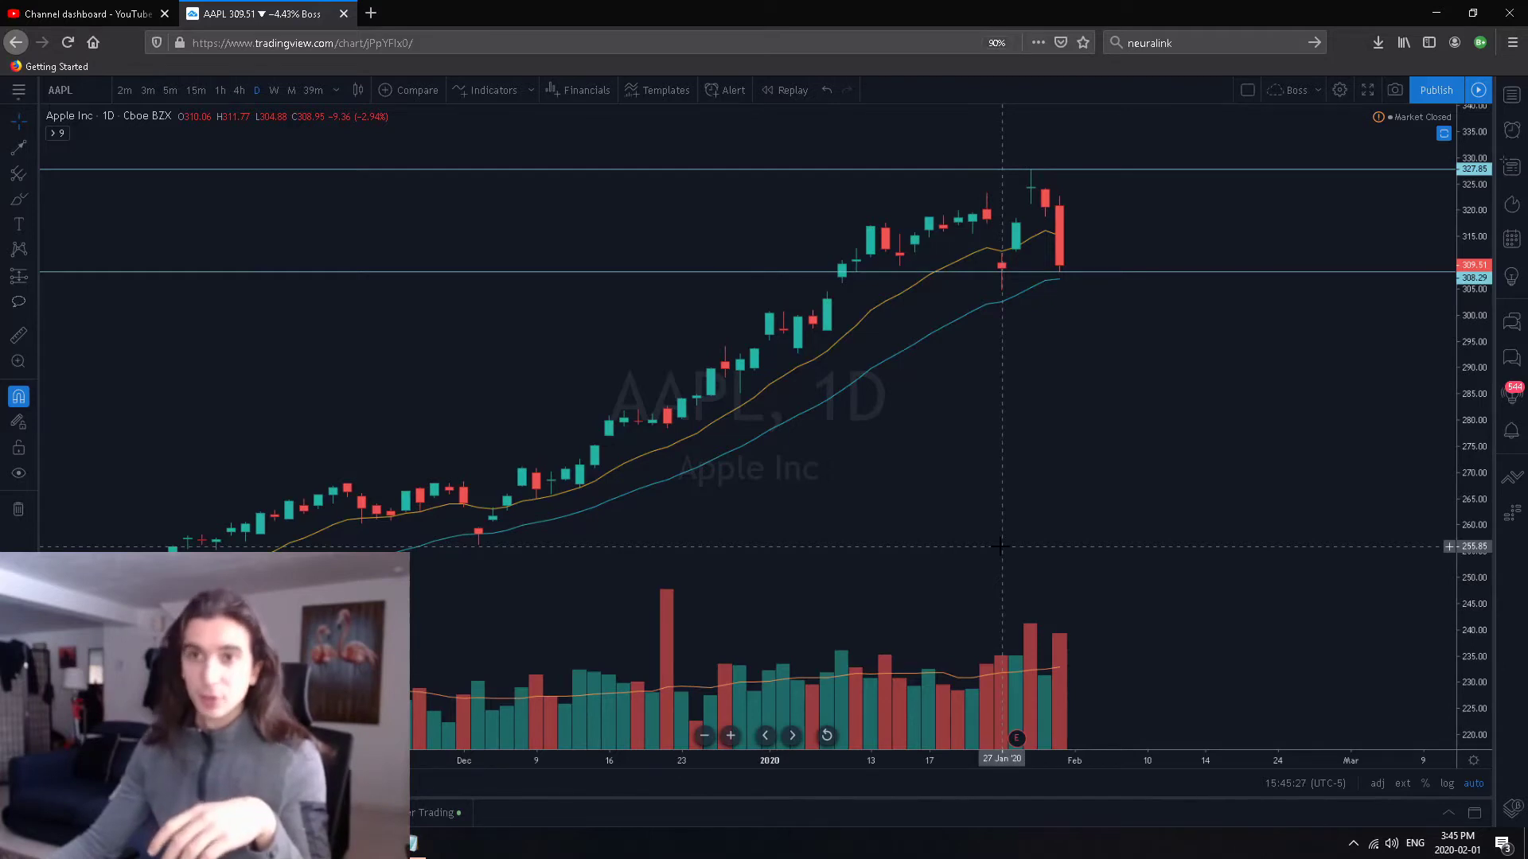
{"action": "key", "text": "Delete"}
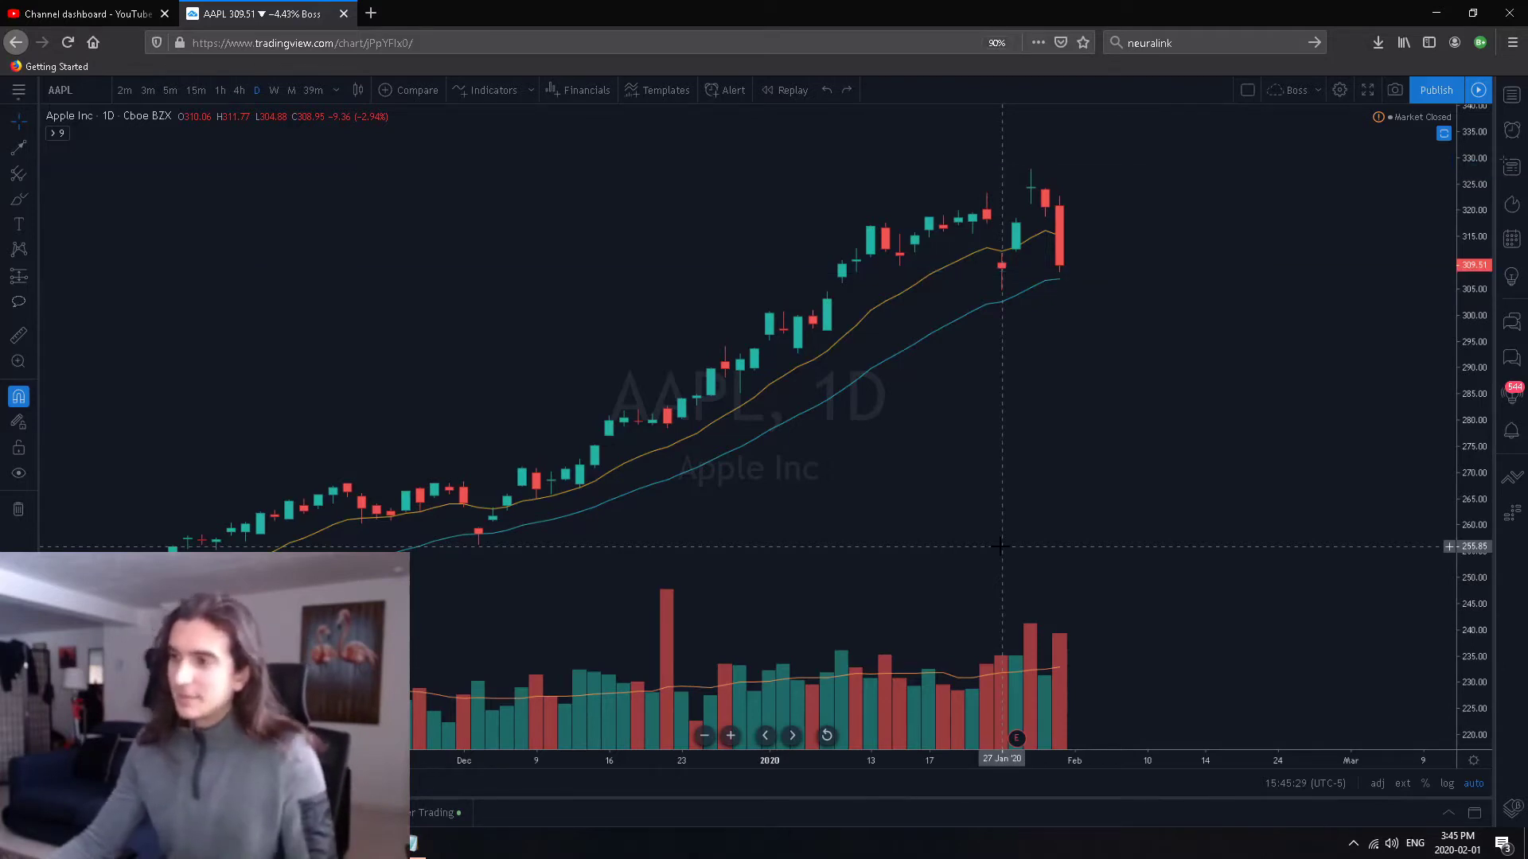
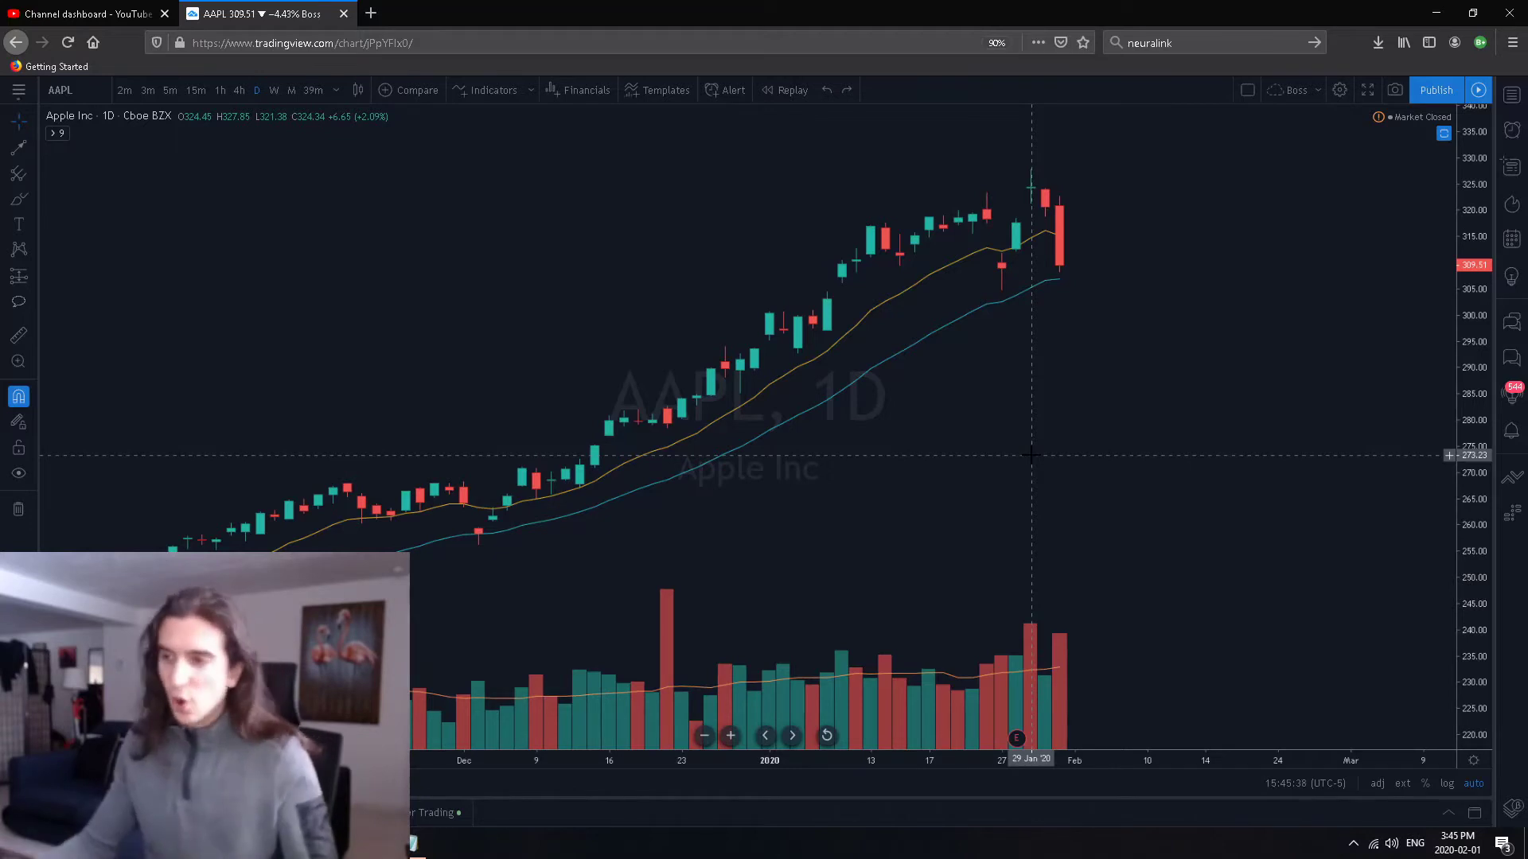
Measure the price move from the 6 January candle's low to the 21 January candles on the daily chart.
{"action": "left_click", "coordinate": [798, 359], "text": "shift"}
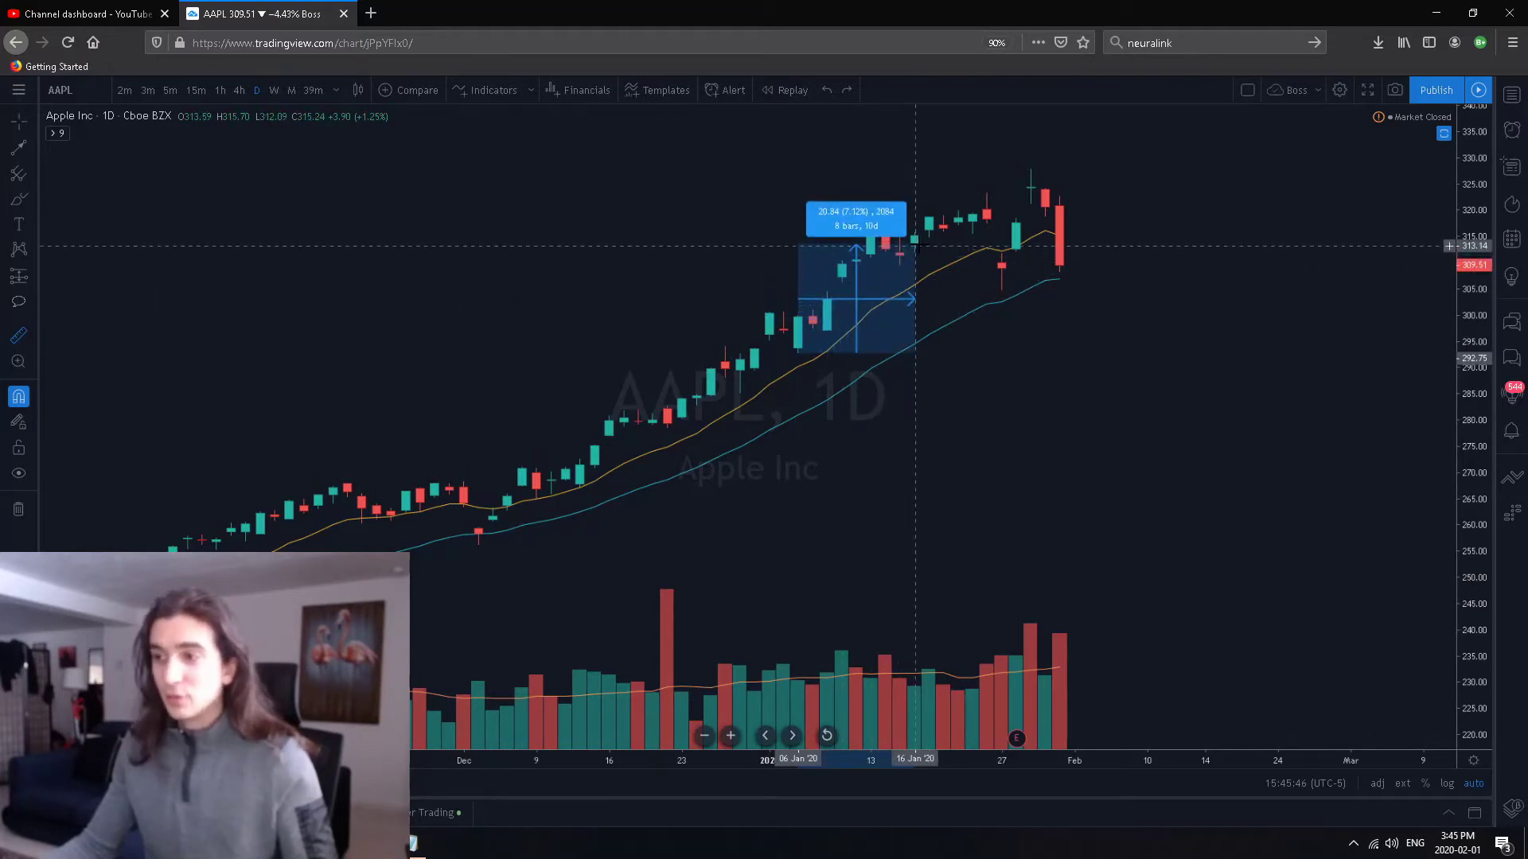
{"action": "left_click", "coordinate": [942, 215]}
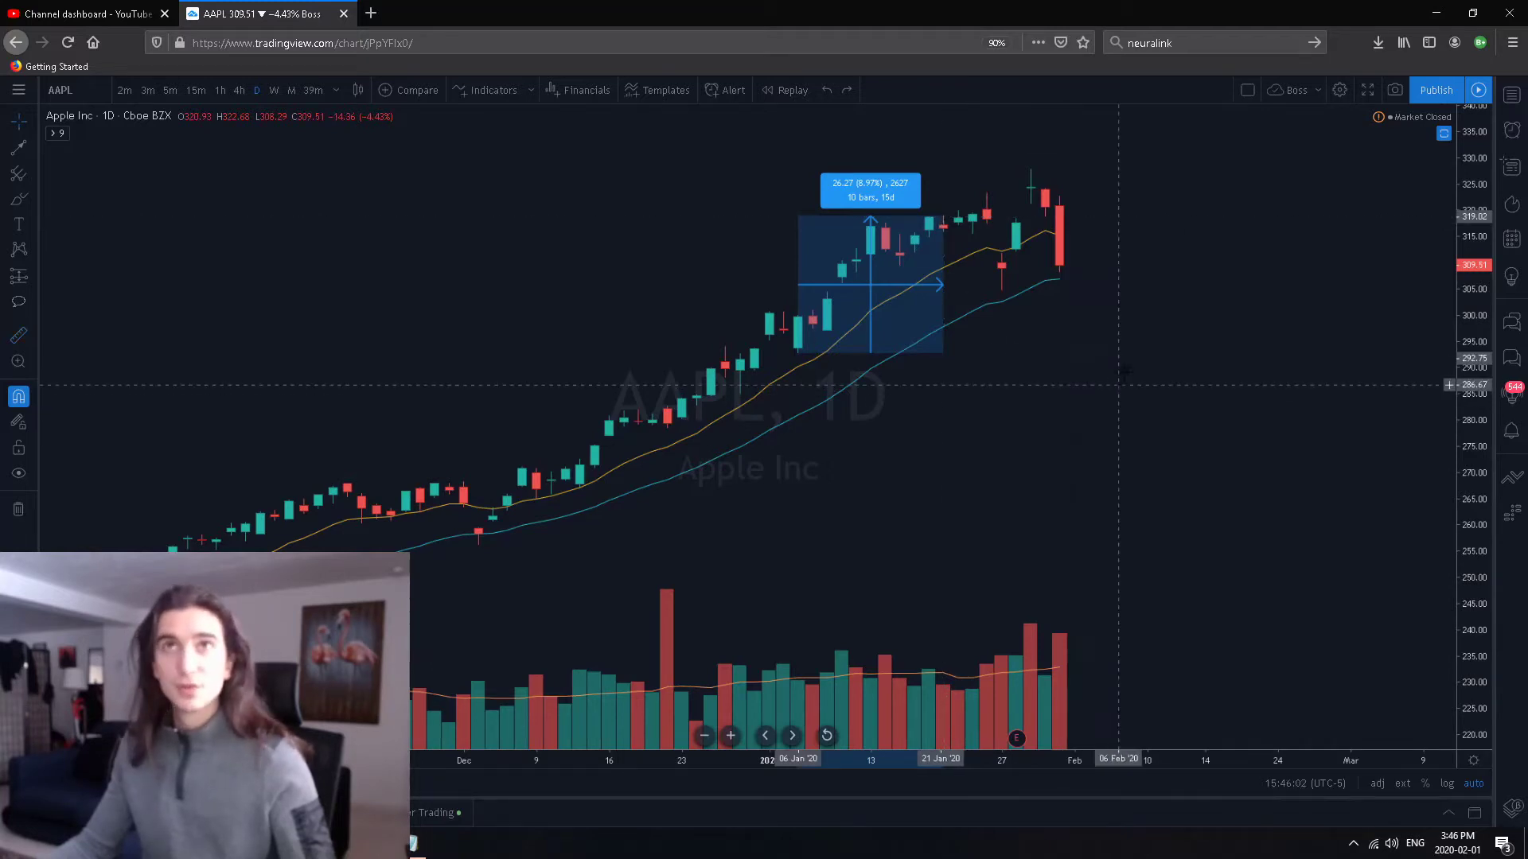
Switch AAPL to the 15-minute interval, compress the price scale and measure the 31 January decline from its opening high to its low.
{"action": "left_click", "coordinate": [196, 90]}
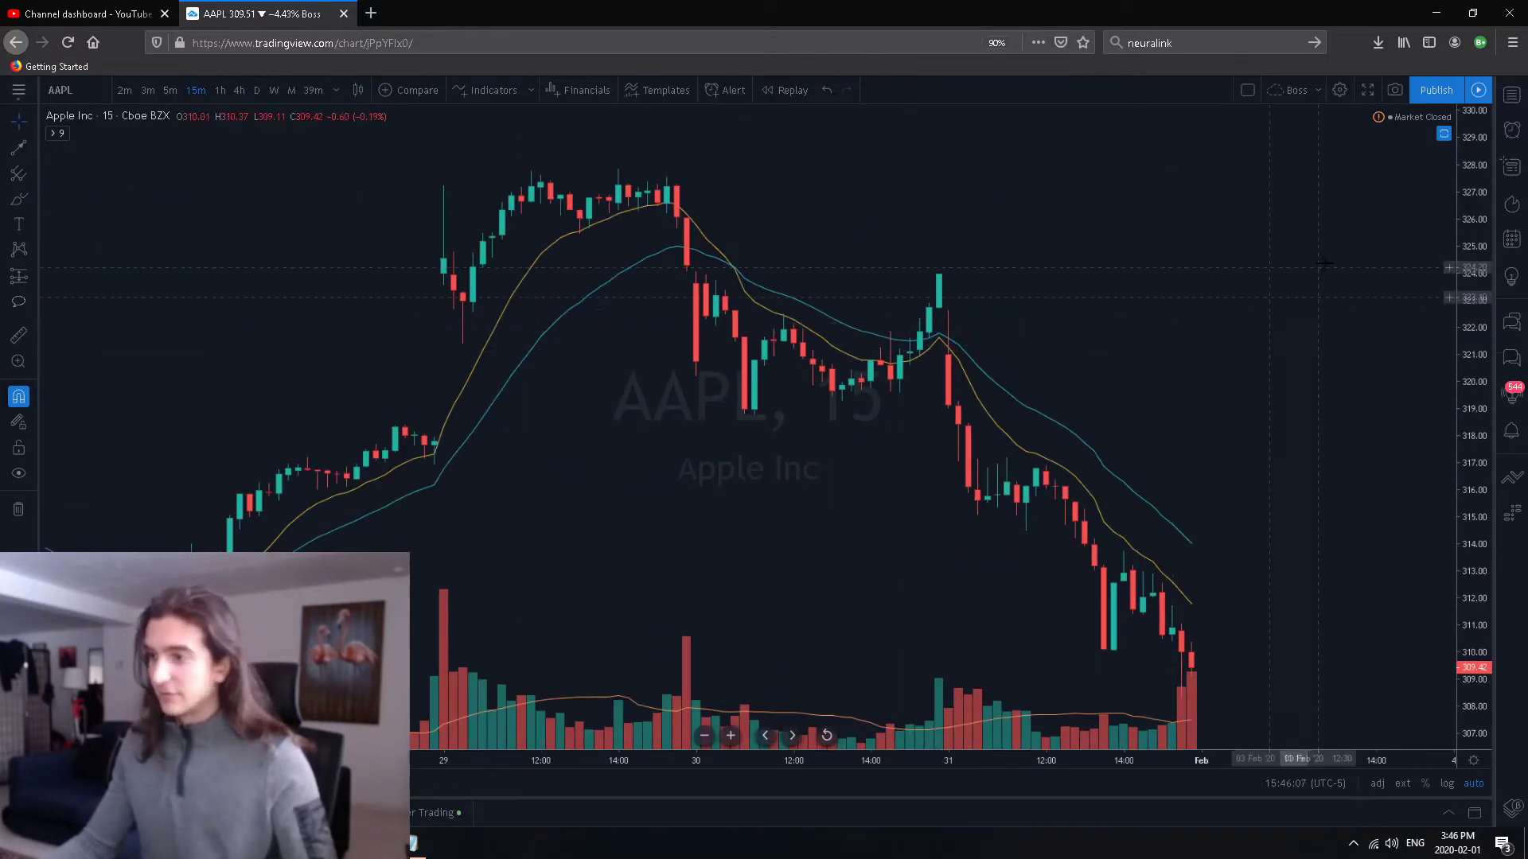
{"action": "left_click_drag", "start_coordinate": [1474, 209], "coordinate": [1464, 375]}
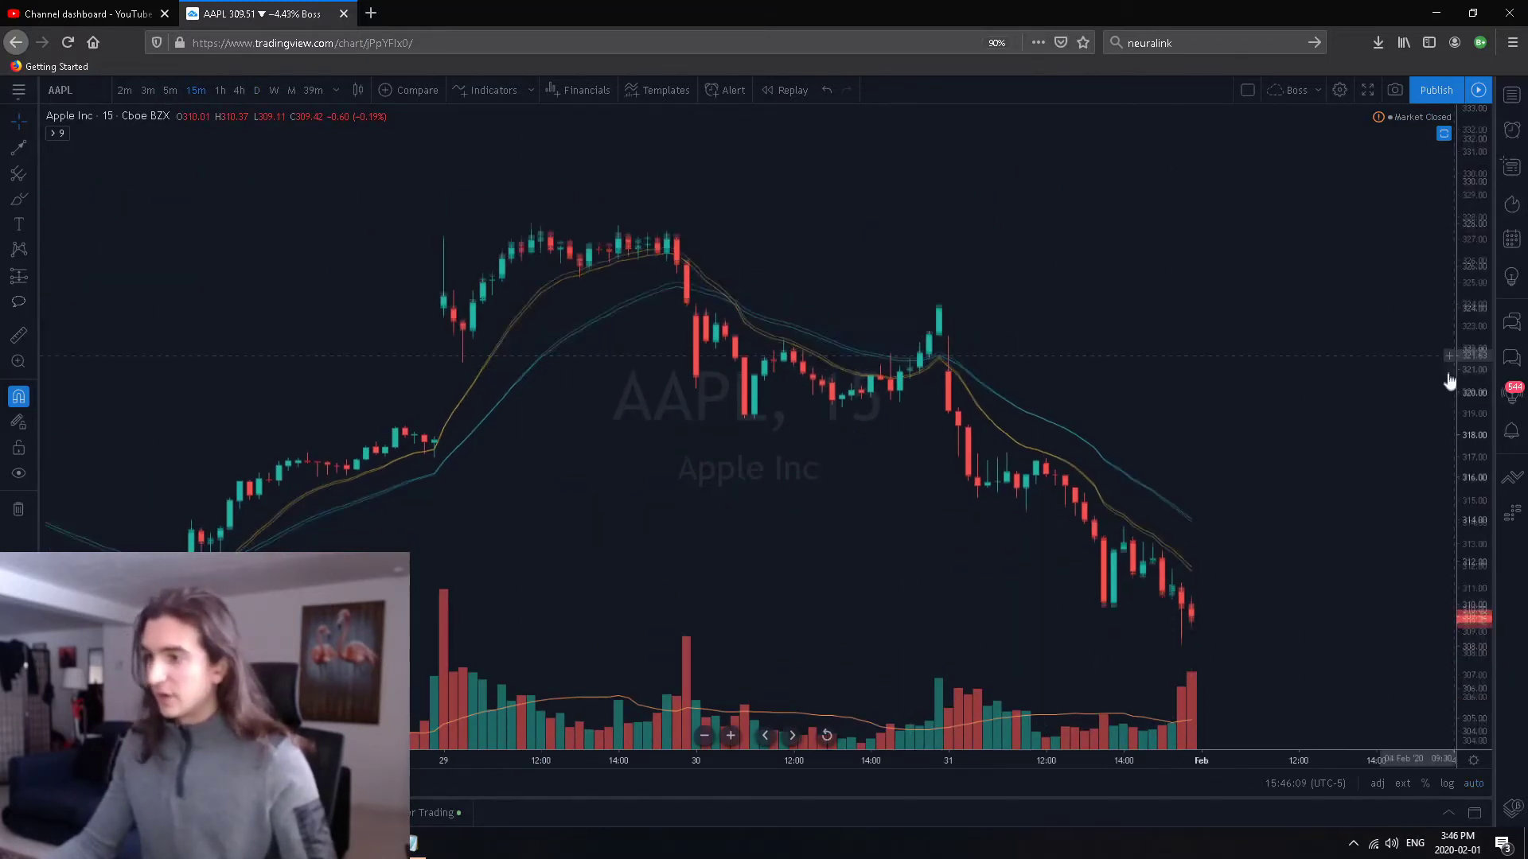
{"action": "left_click", "coordinate": [948, 343], "text": "shift"}
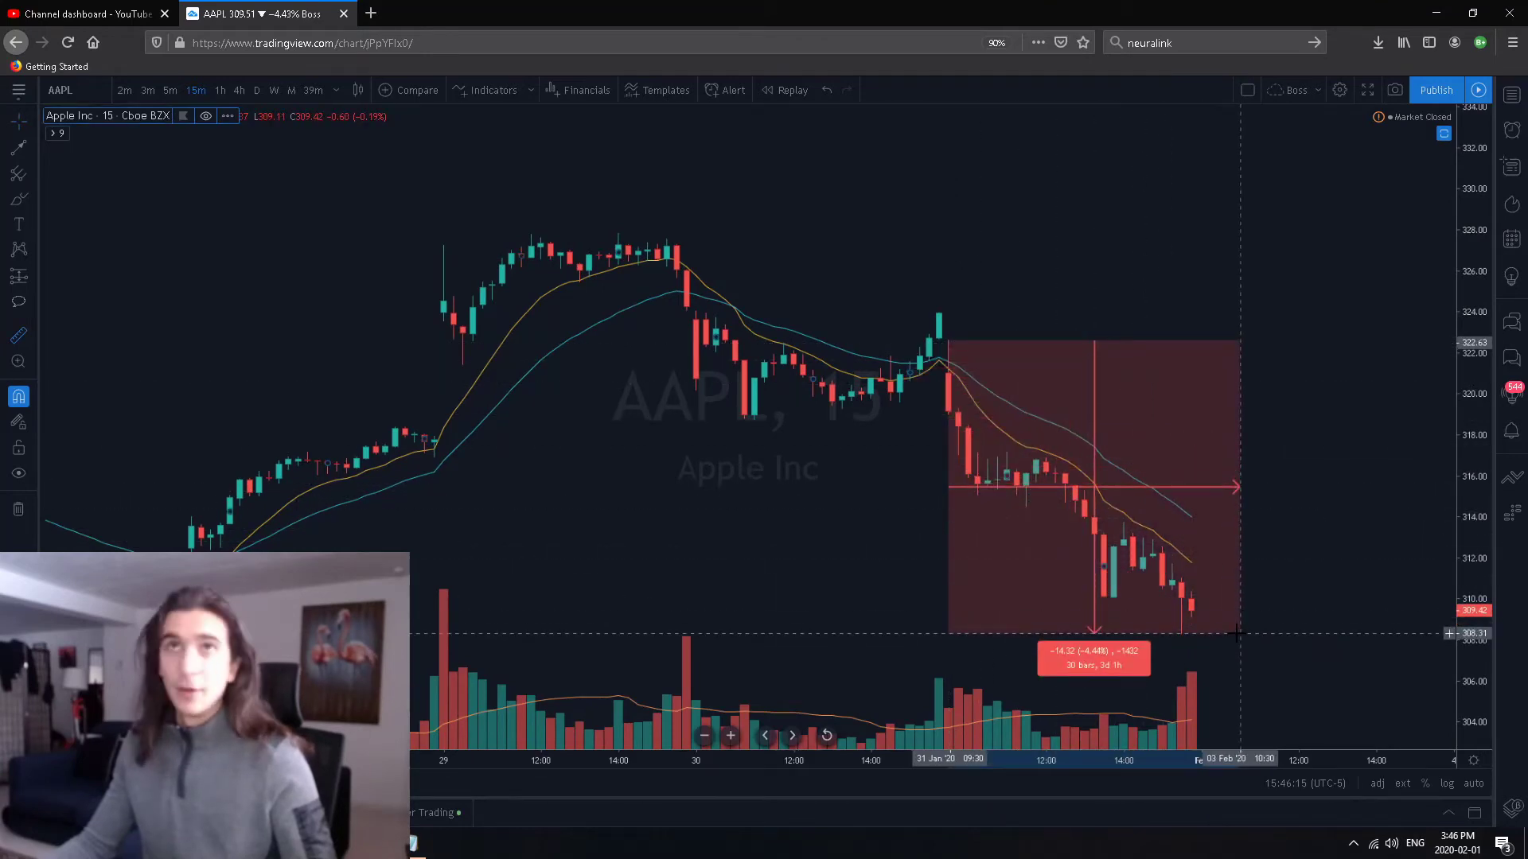
{"action": "left_click", "coordinate": [1084, 313]}
Measure a few more freehand price and time ranges on the 15-minute chart, then clear the measurement.
{"action": "left_click", "coordinate": [1094, 213], "text": "shift"}
{"action": "left_click", "coordinate": [541, 565]}
{"action": "left_click", "coordinate": [924, 555]}
{"action": "left_click", "coordinate": [774, 565], "text": "shift"}
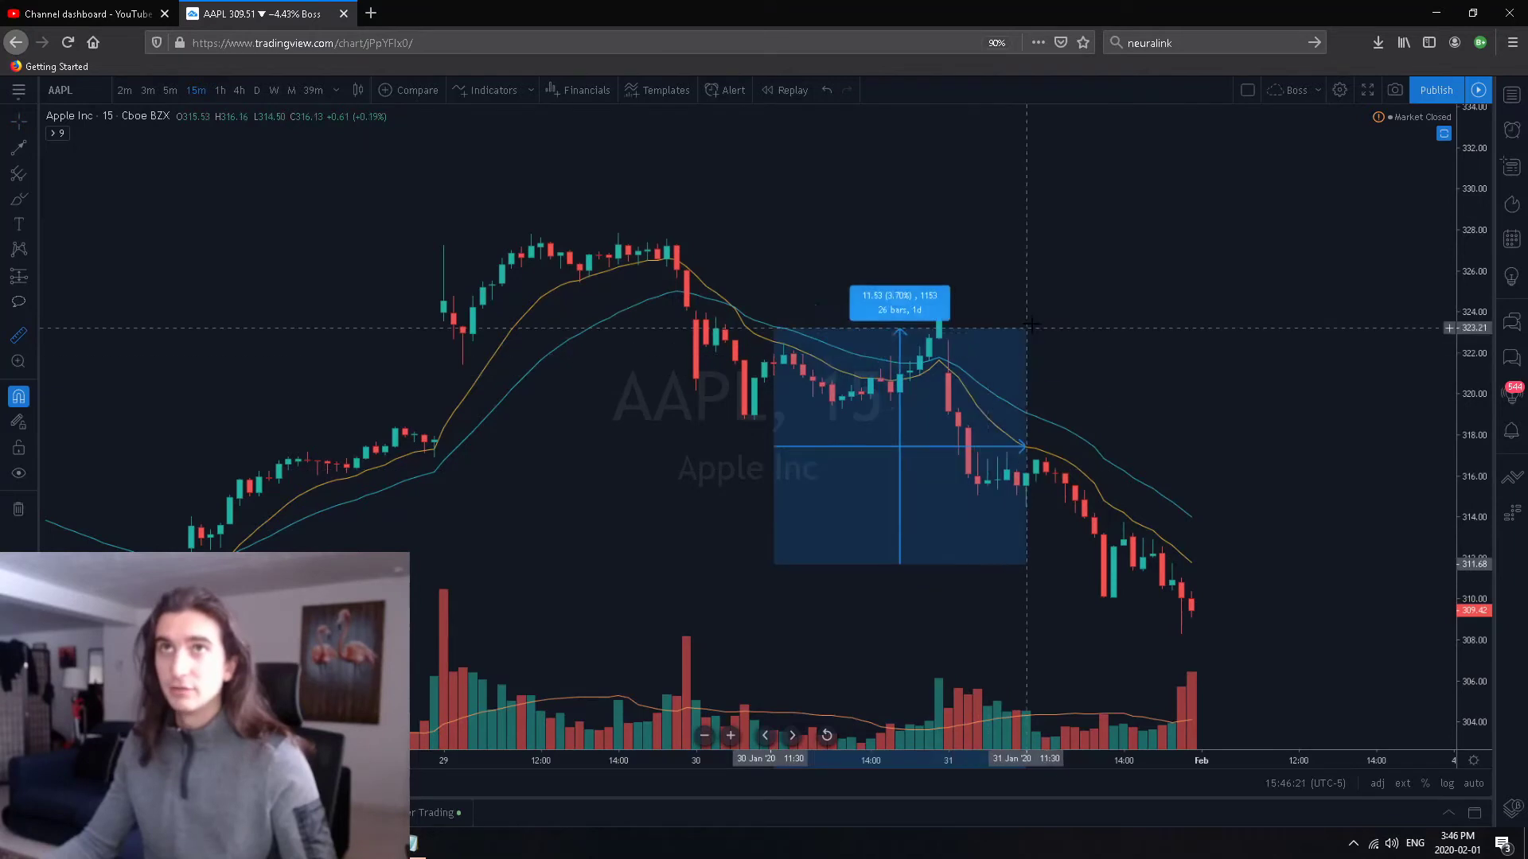
{"action": "left_click", "coordinate": [1287, 222]}
{"action": "left_click", "coordinate": [1135, 169]}
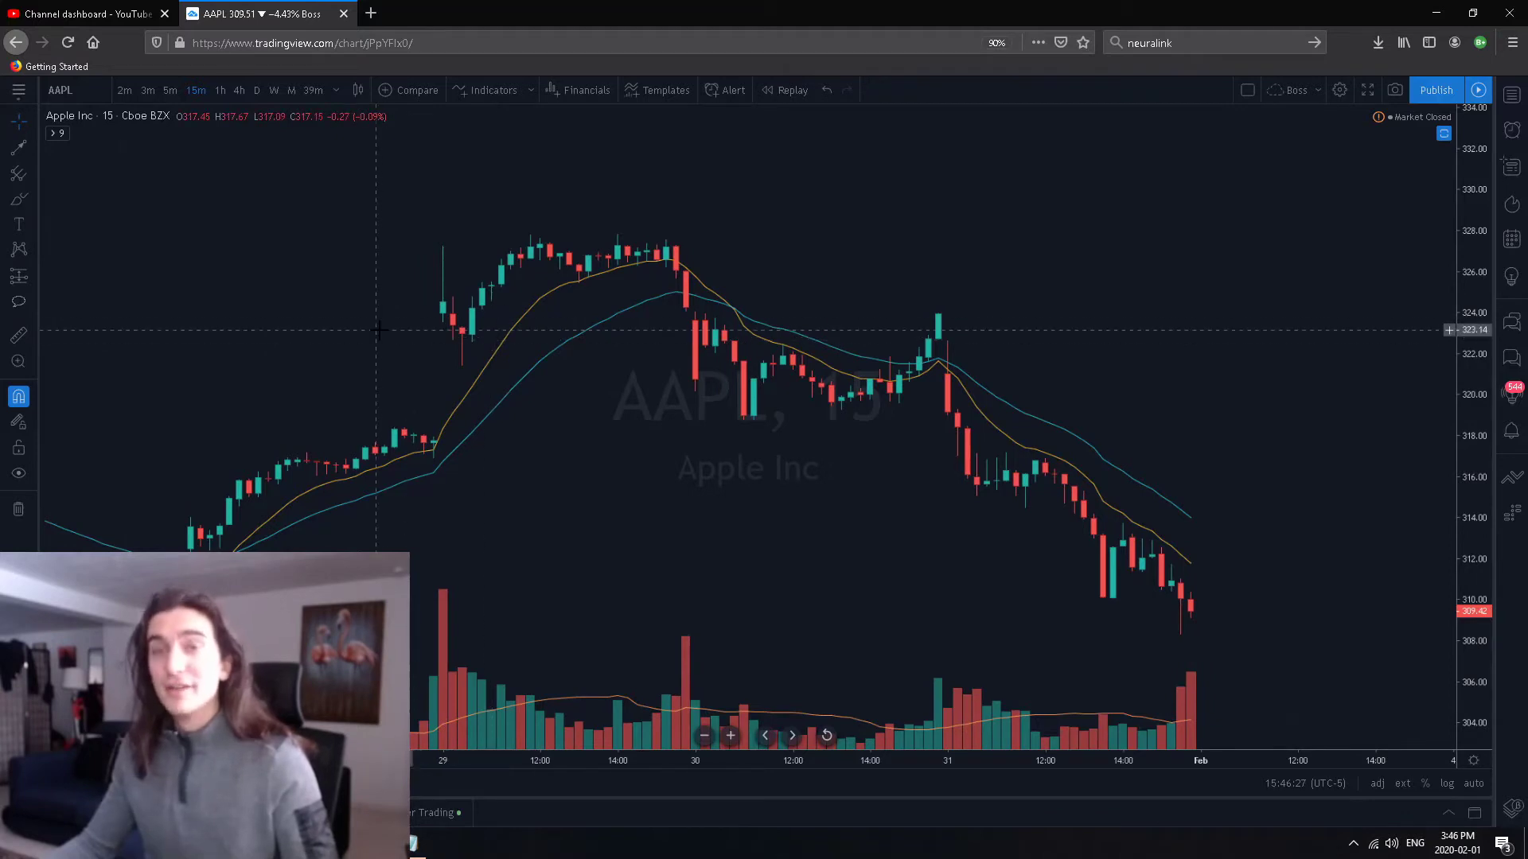
View AAPL on the weekly and monthly intervals, then return to the daily interval with the latest candles in view.
{"action": "left_click", "coordinate": [274, 90]}
{"action": "left_click", "coordinate": [291, 90]}
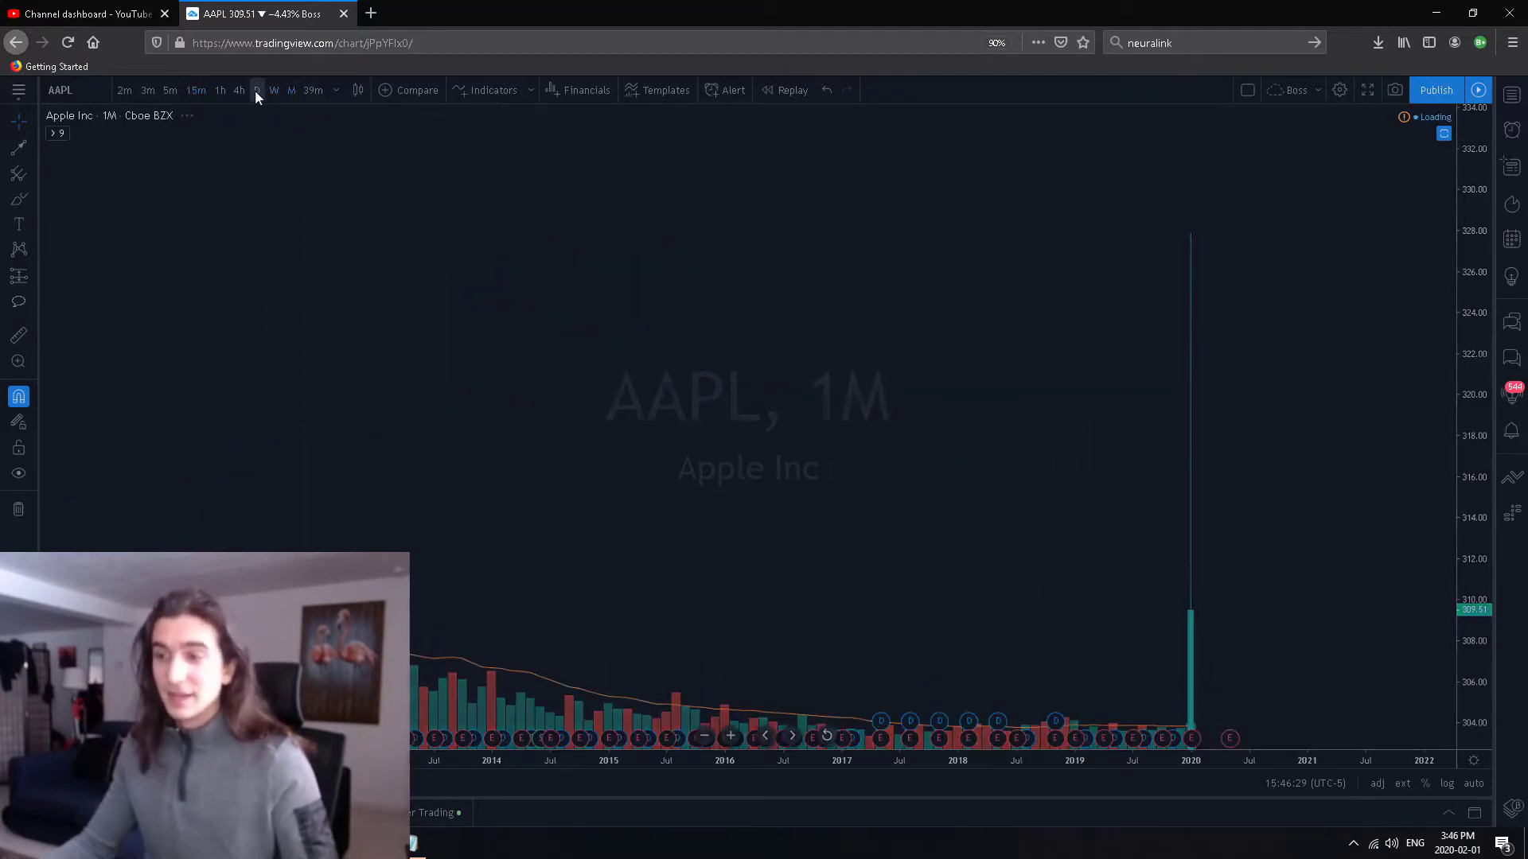
{"action": "left_click", "coordinate": [256, 90]}
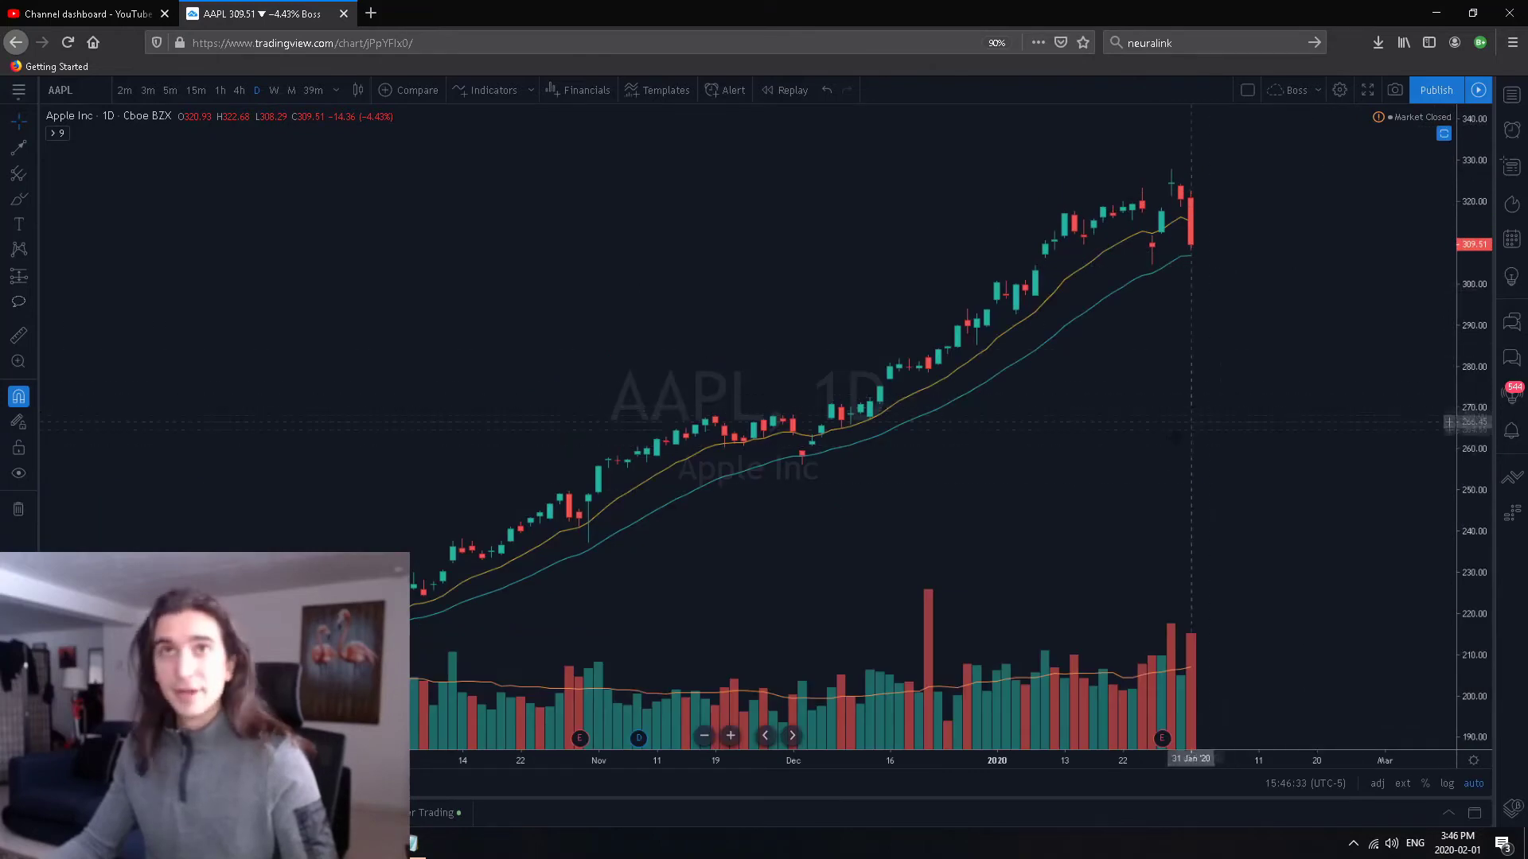
{"action": "left_click_drag", "start_coordinate": [1054, 492], "coordinate": [1293, 480]}
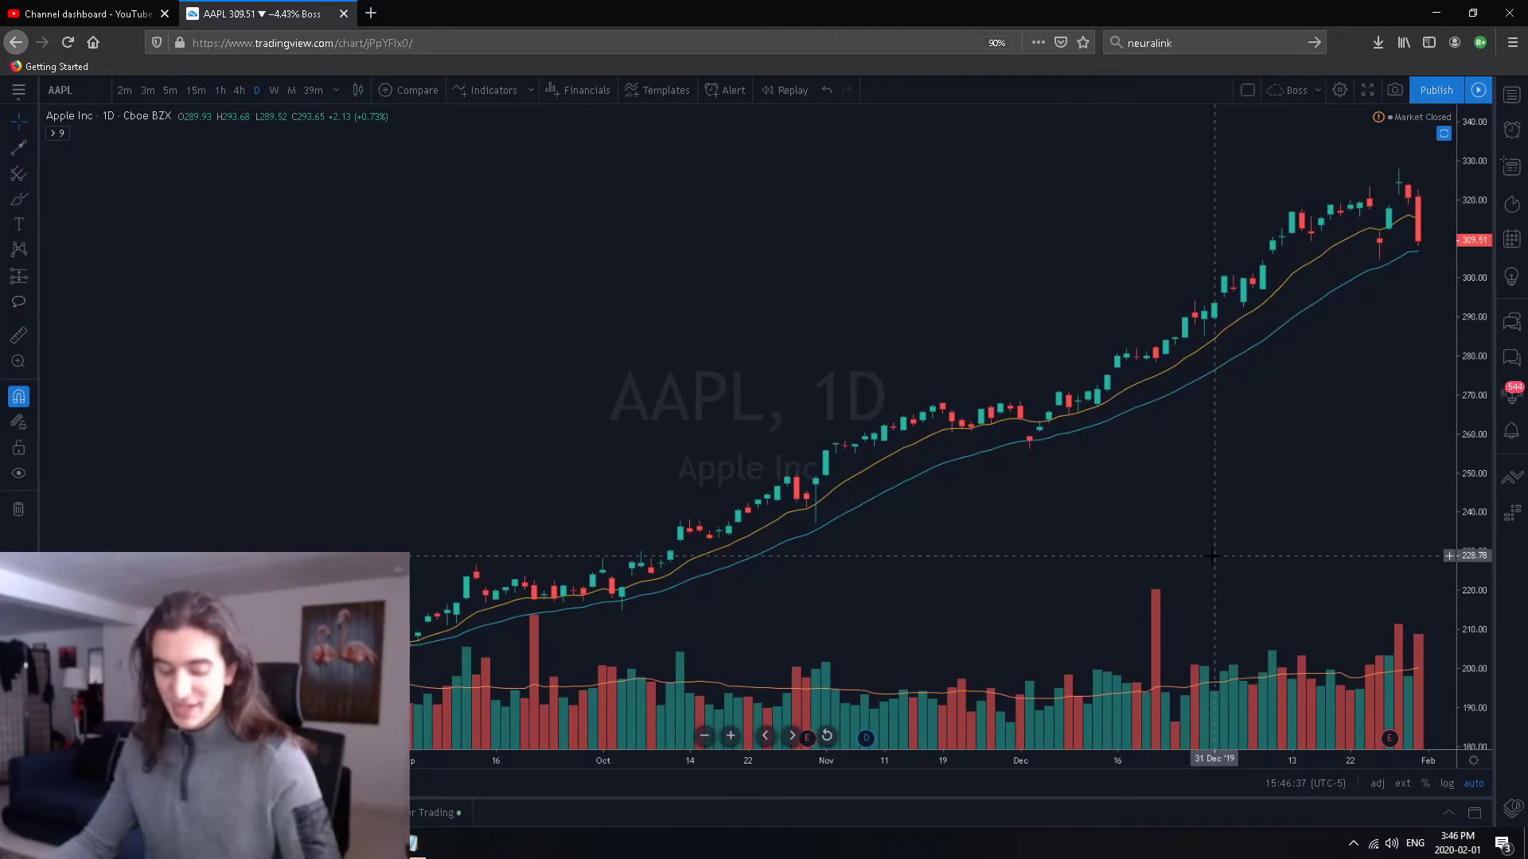
Invert the AAPL chart's price scale to view the trend upside down, then restore its normal orientation.
{"action": "key", "text": "alt+i"}
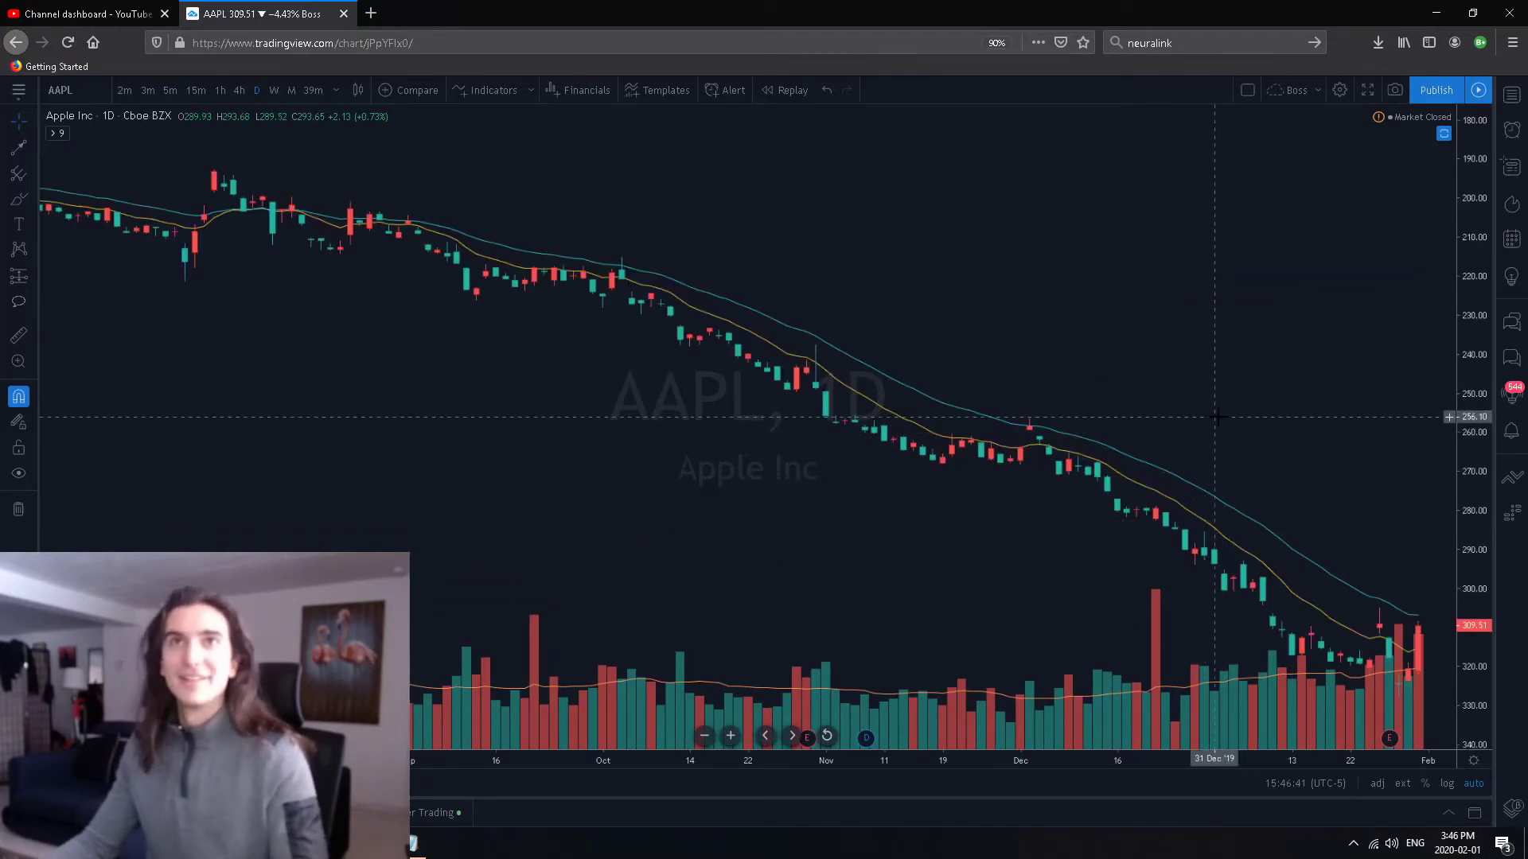
{"action": "key", "text": "alt+i"}
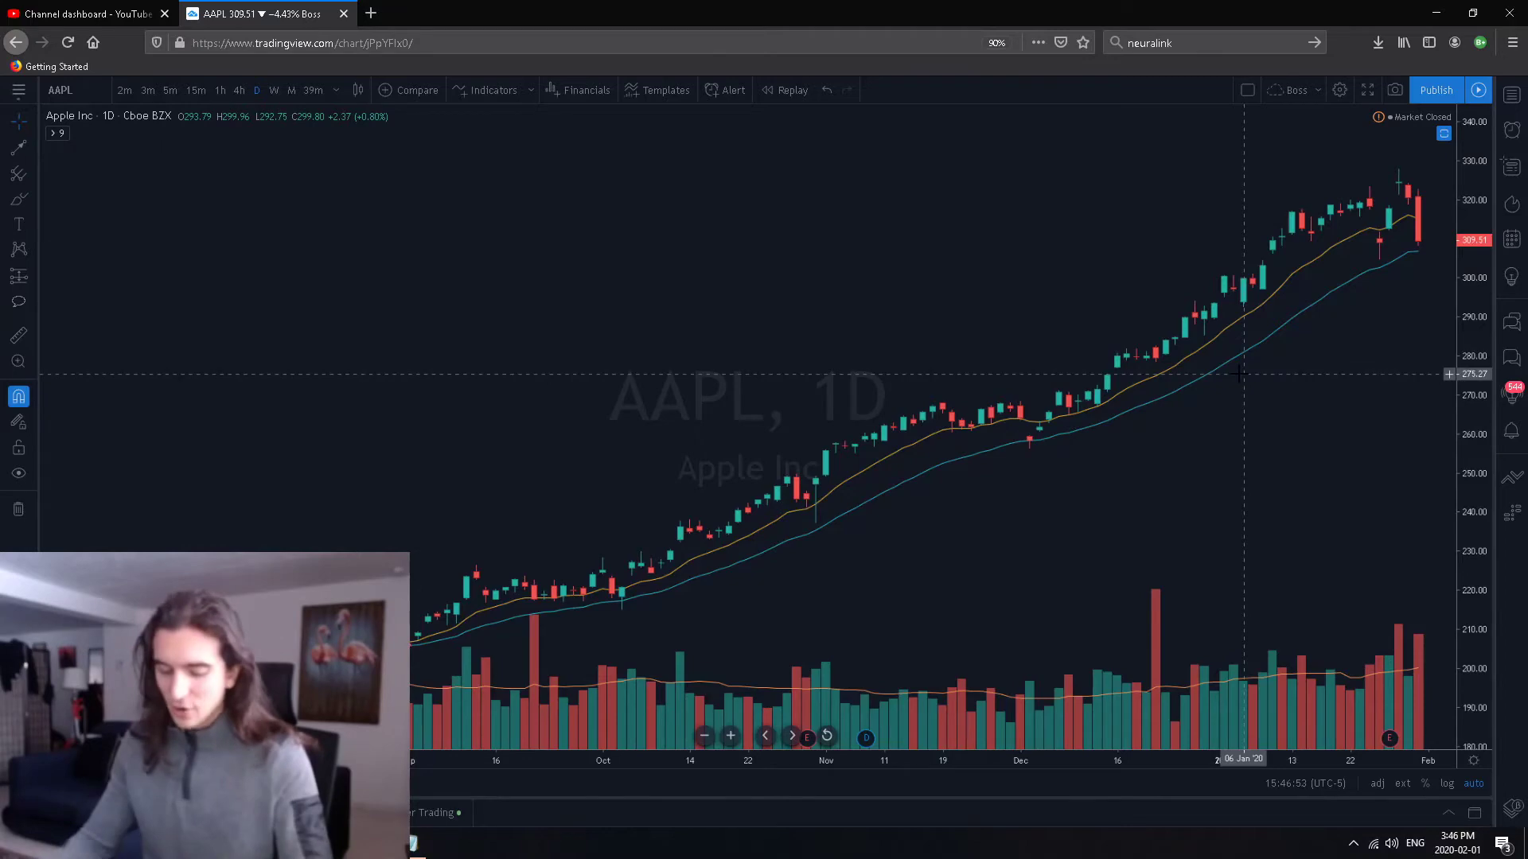
Load the ROKU daily chart and remove all of its existing drawings.
{"action": "type", "text": "roku"}
{"action": "key", "text": "Return"}
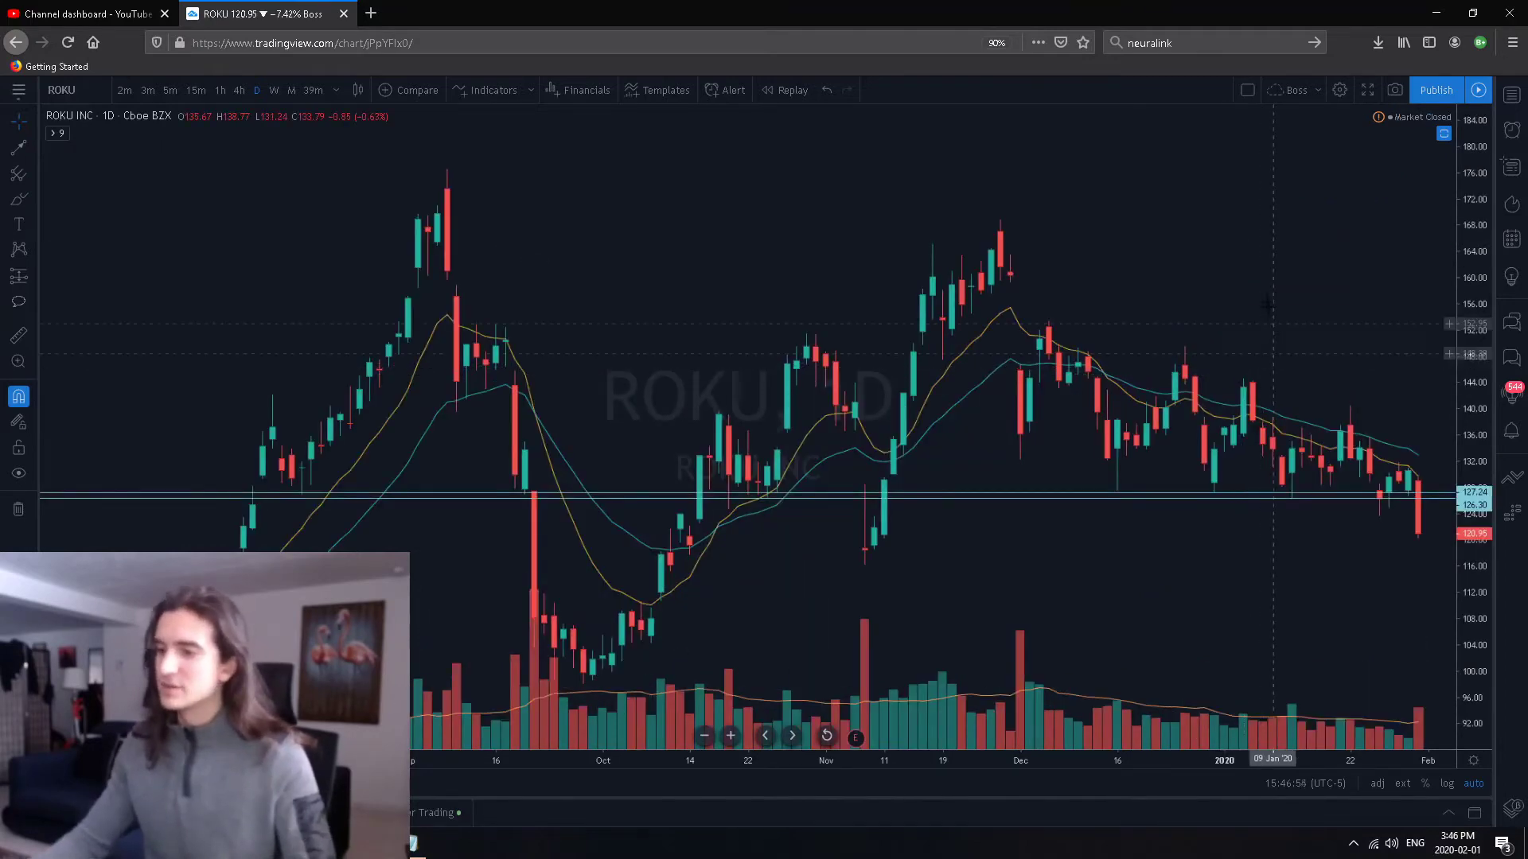
{"action": "left_click_drag", "start_coordinate": [1270, 303], "coordinate": [1111, 260]}
{"action": "right_click", "coordinate": [1100, 244]}
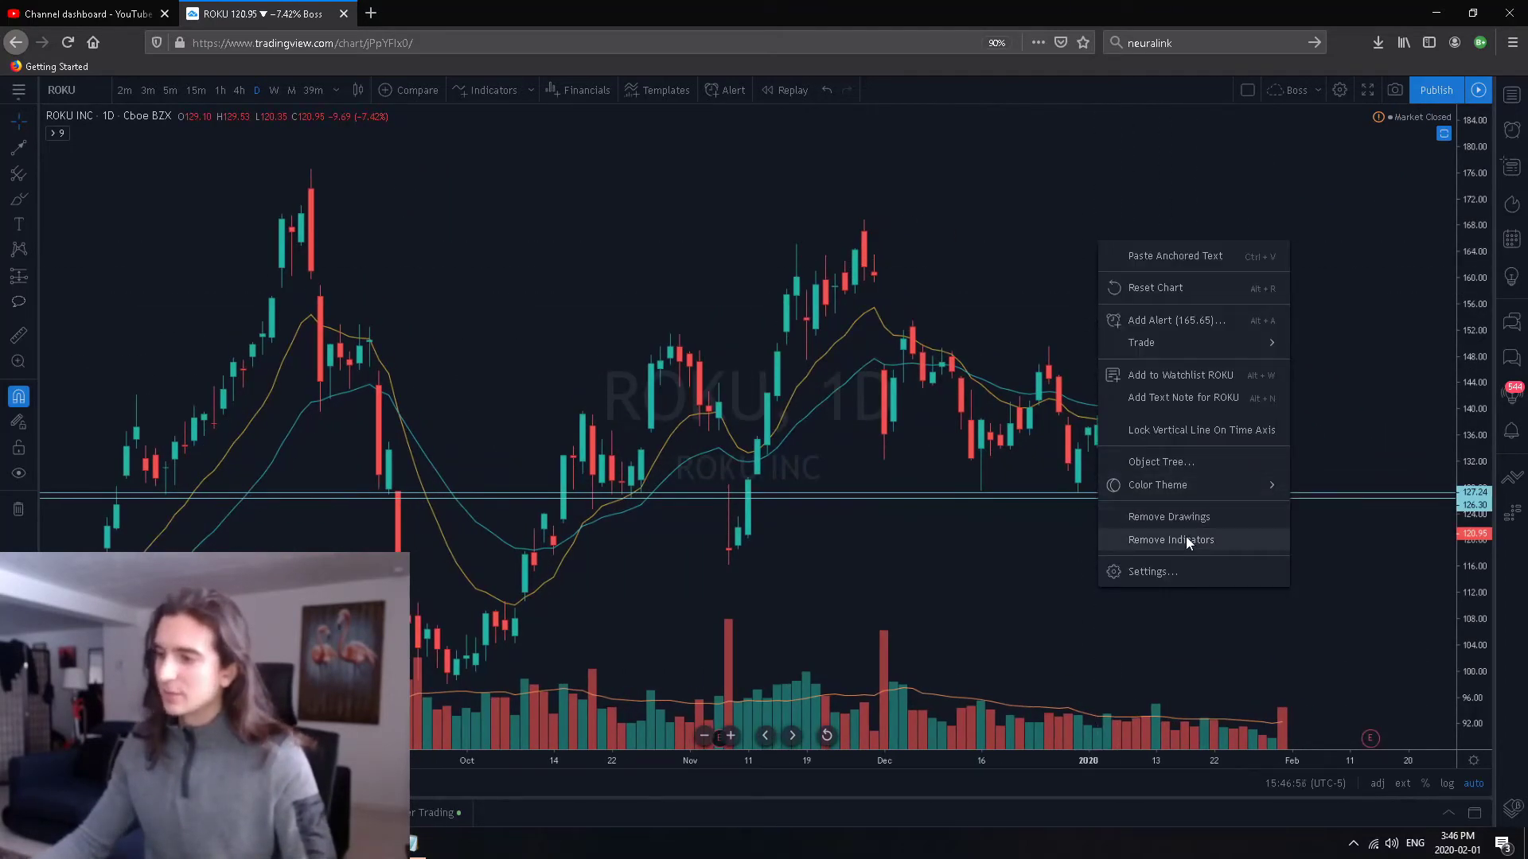
{"action": "left_click", "coordinate": [1182, 516]}
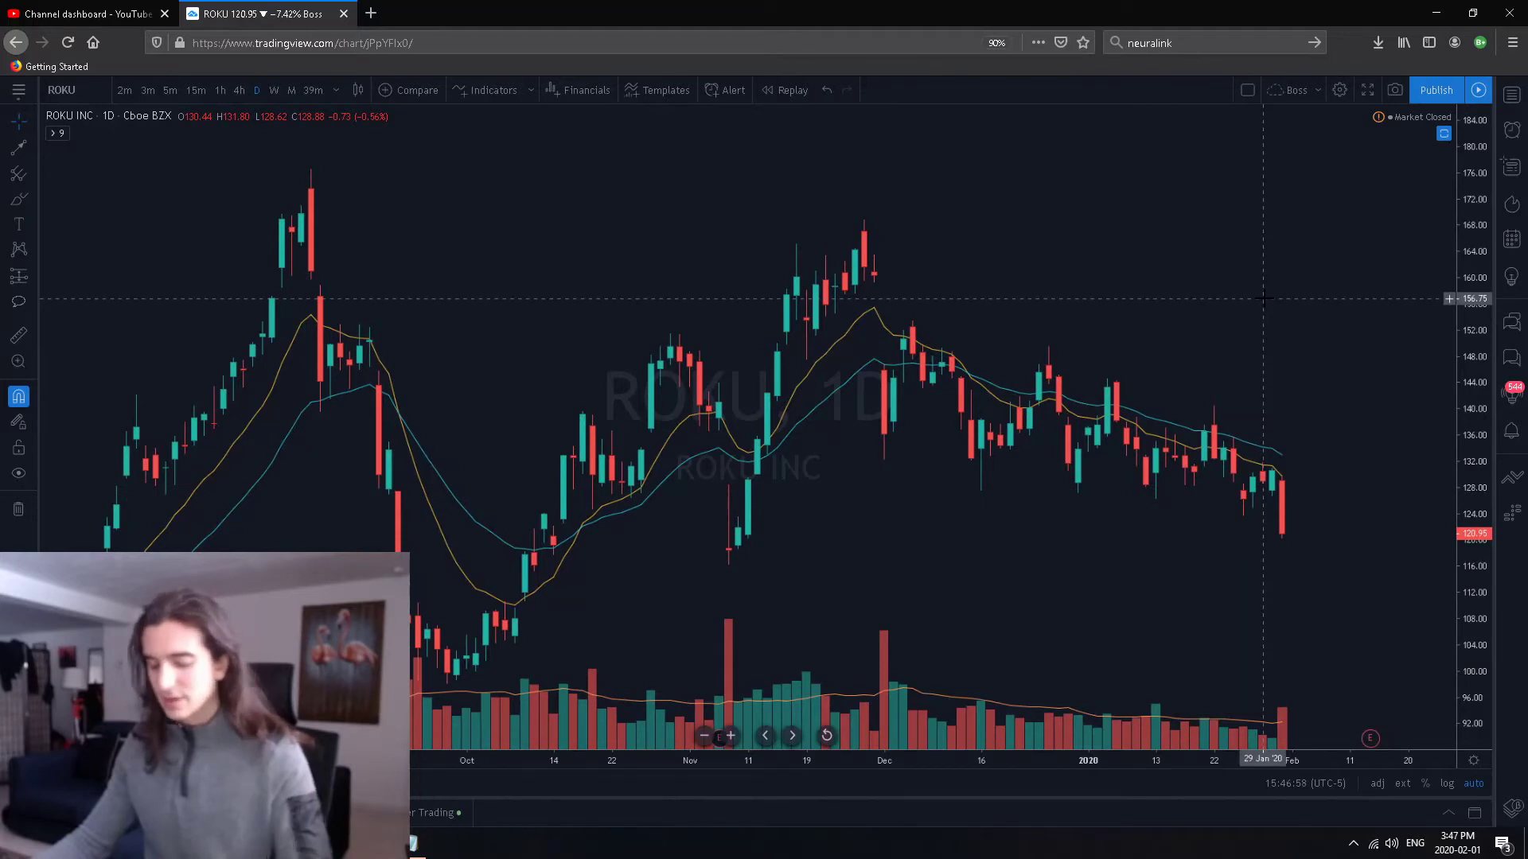
Invert the ROKU chart's price scale to view the price action flipped, then restore its normal orientation.
{"action": "key", "text": "alt+i"}
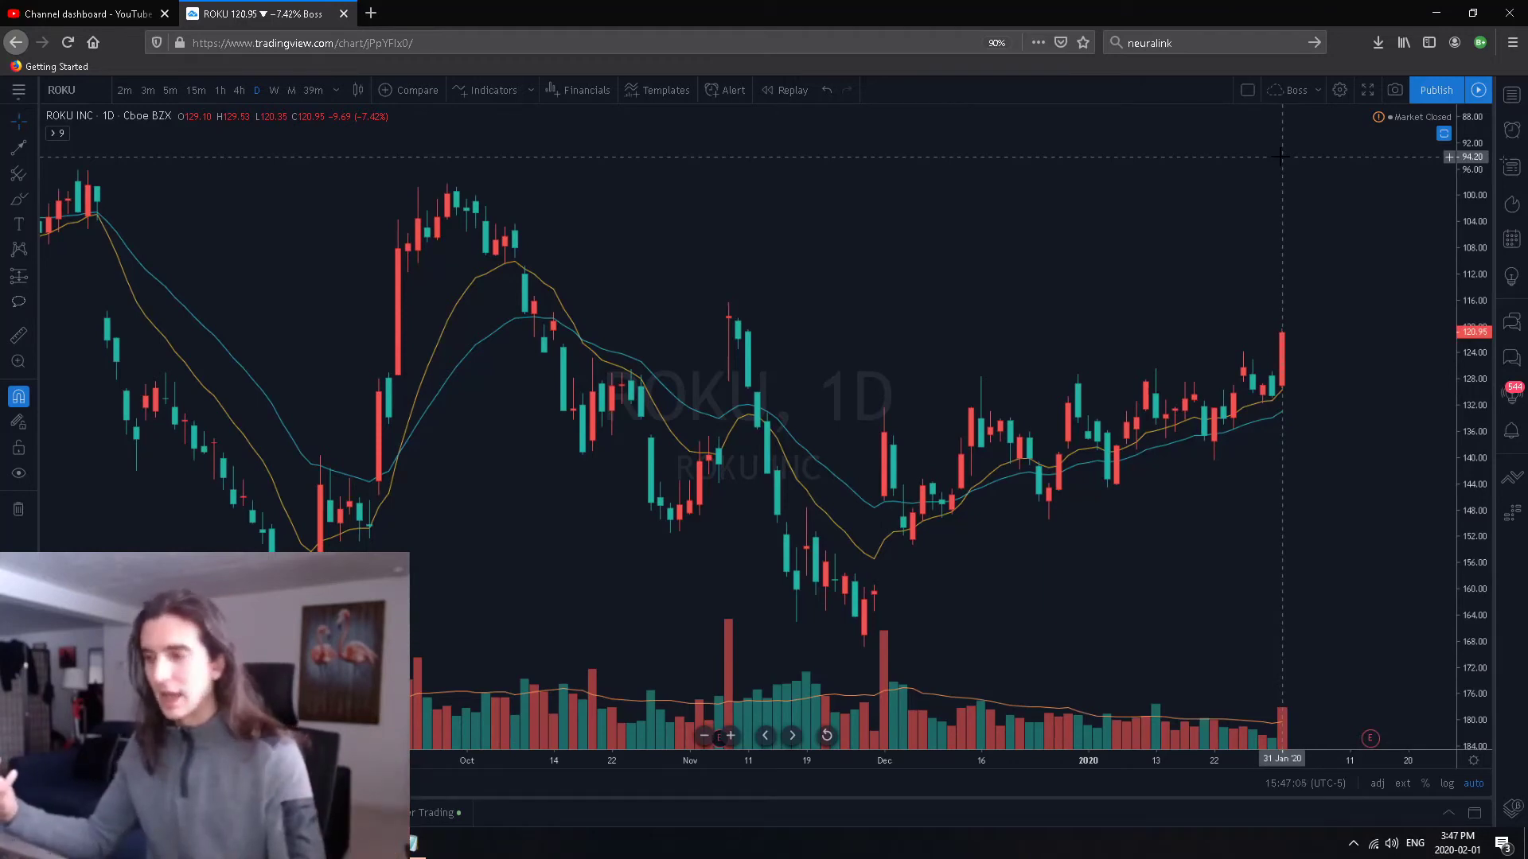
{"action": "key", "text": "alt+i"}
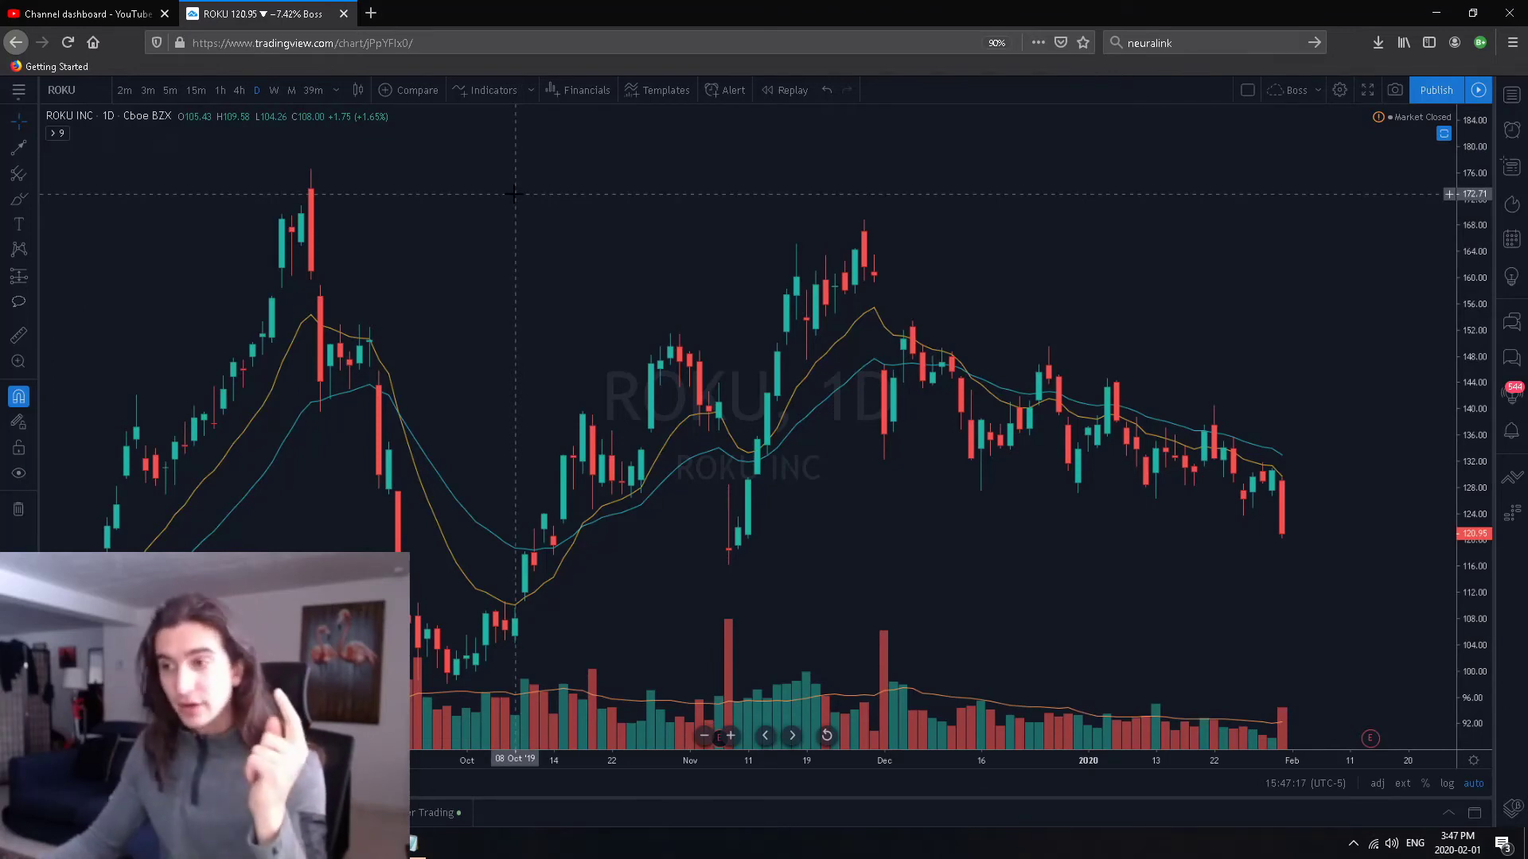
Show the hidden Pivots HL indicator on the ROKU chart, collapsing and re-expanding the indicator list.
{"action": "left_click", "coordinate": [55, 133]}
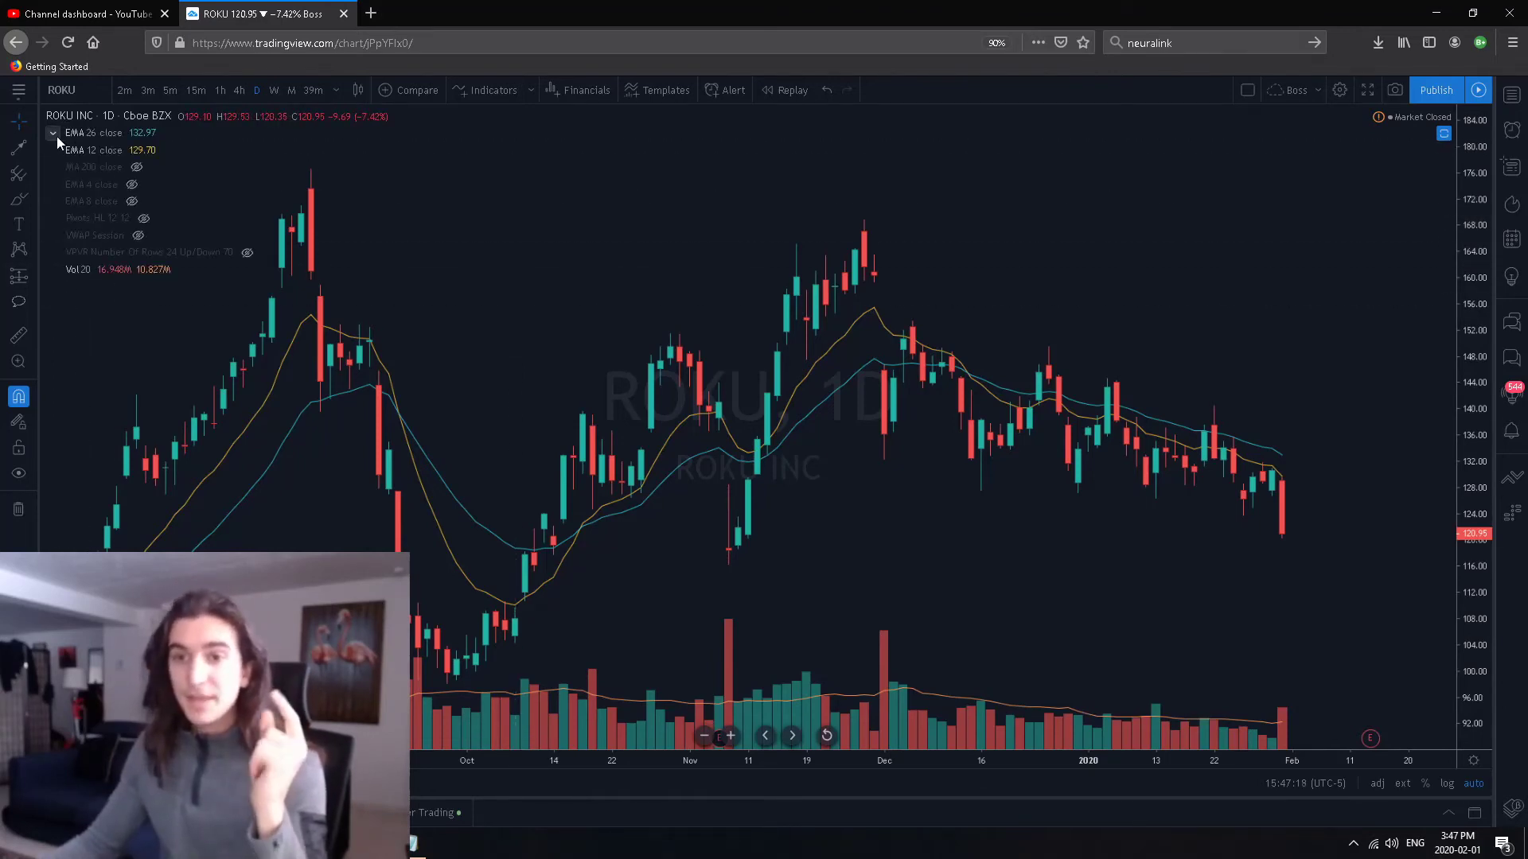
{"action": "left_click", "coordinate": [140, 218]}
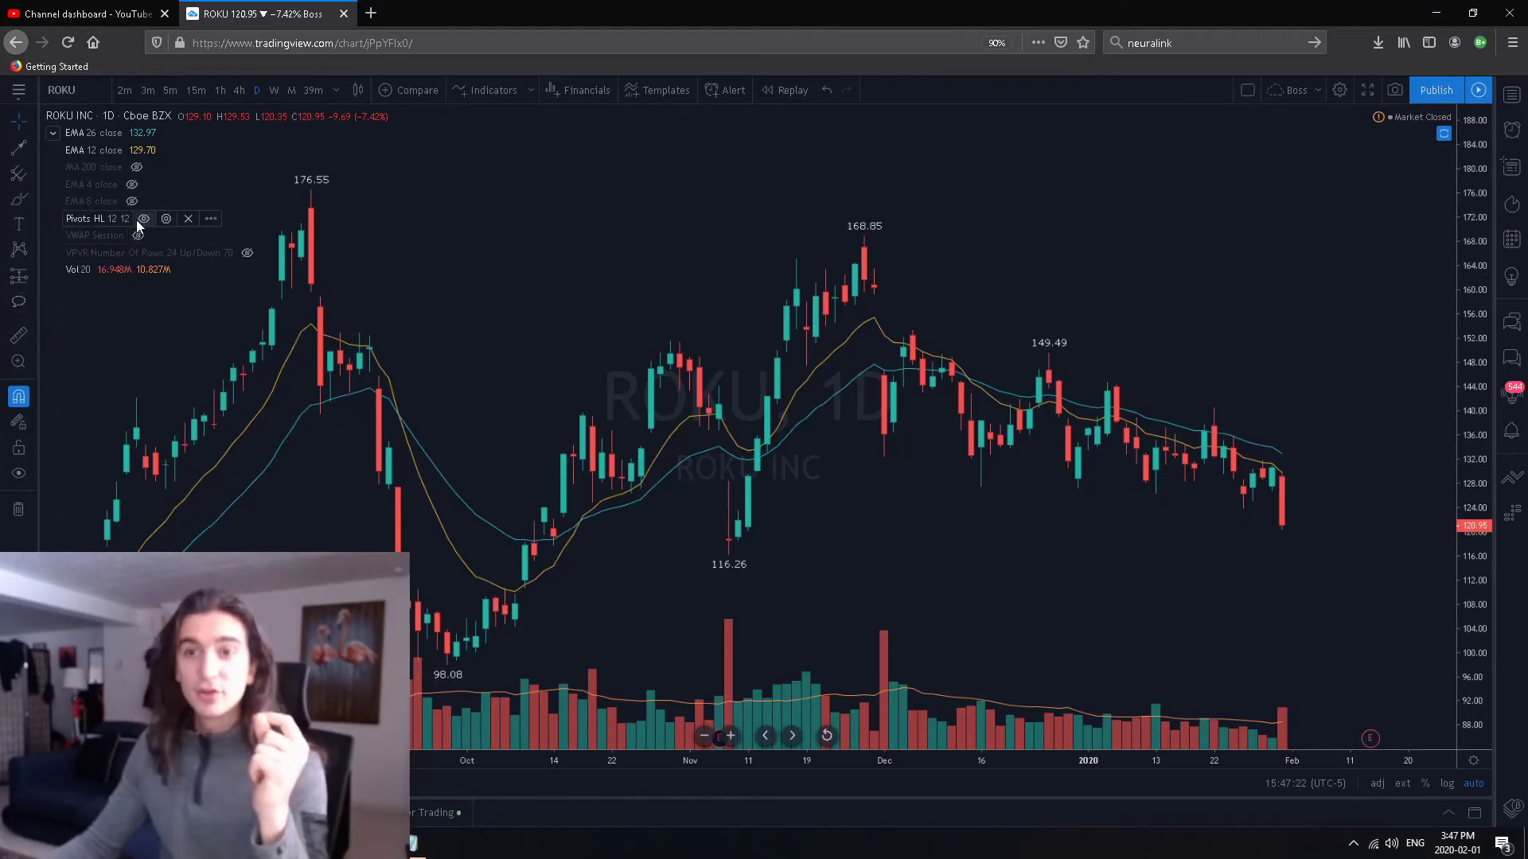
{"action": "left_click", "coordinate": [54, 133]}
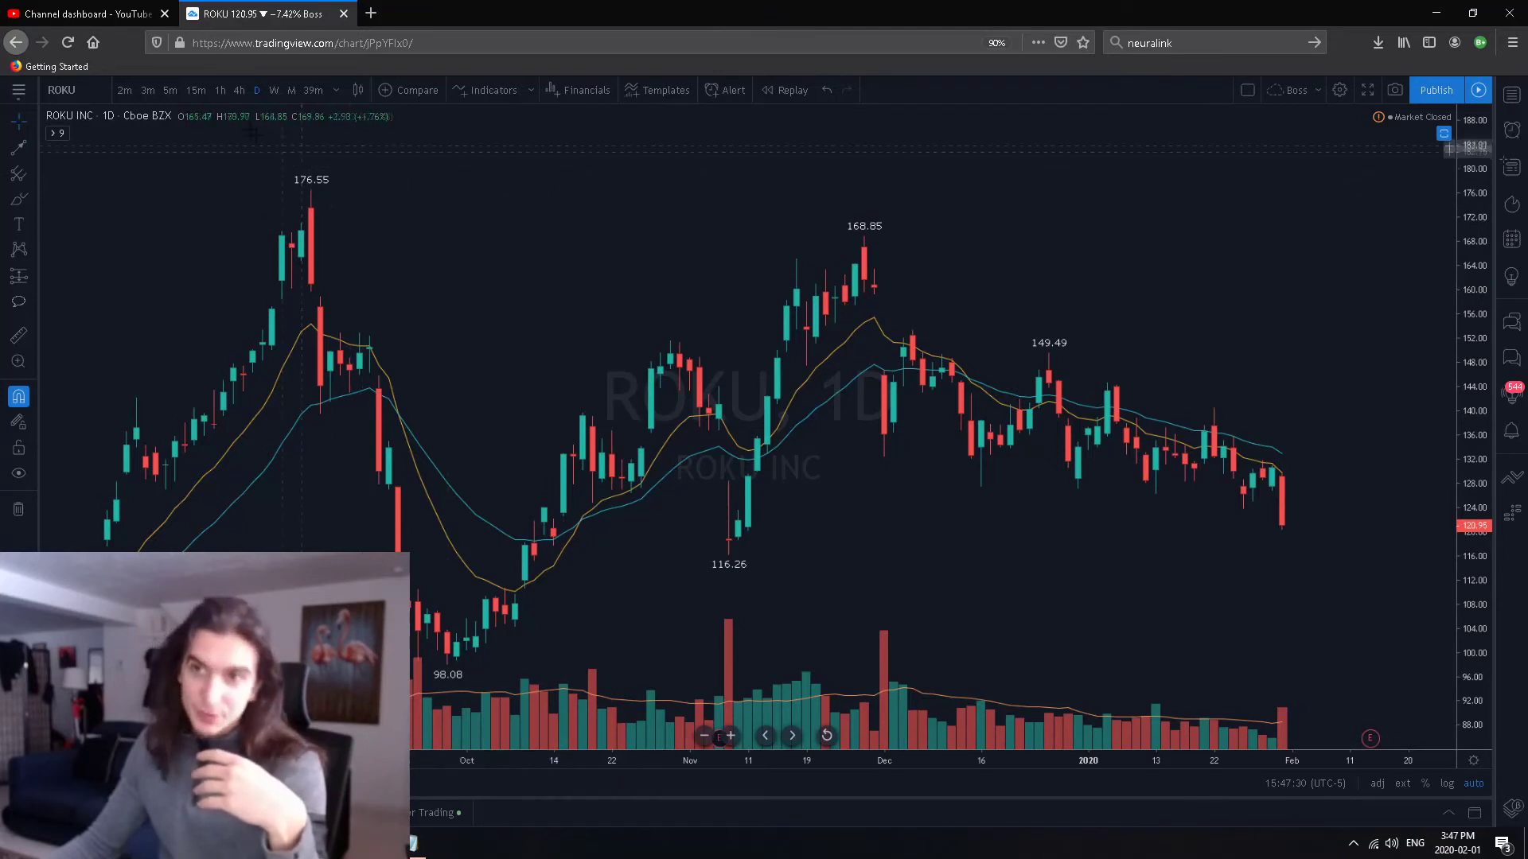
{"action": "left_click", "coordinate": [55, 132]}
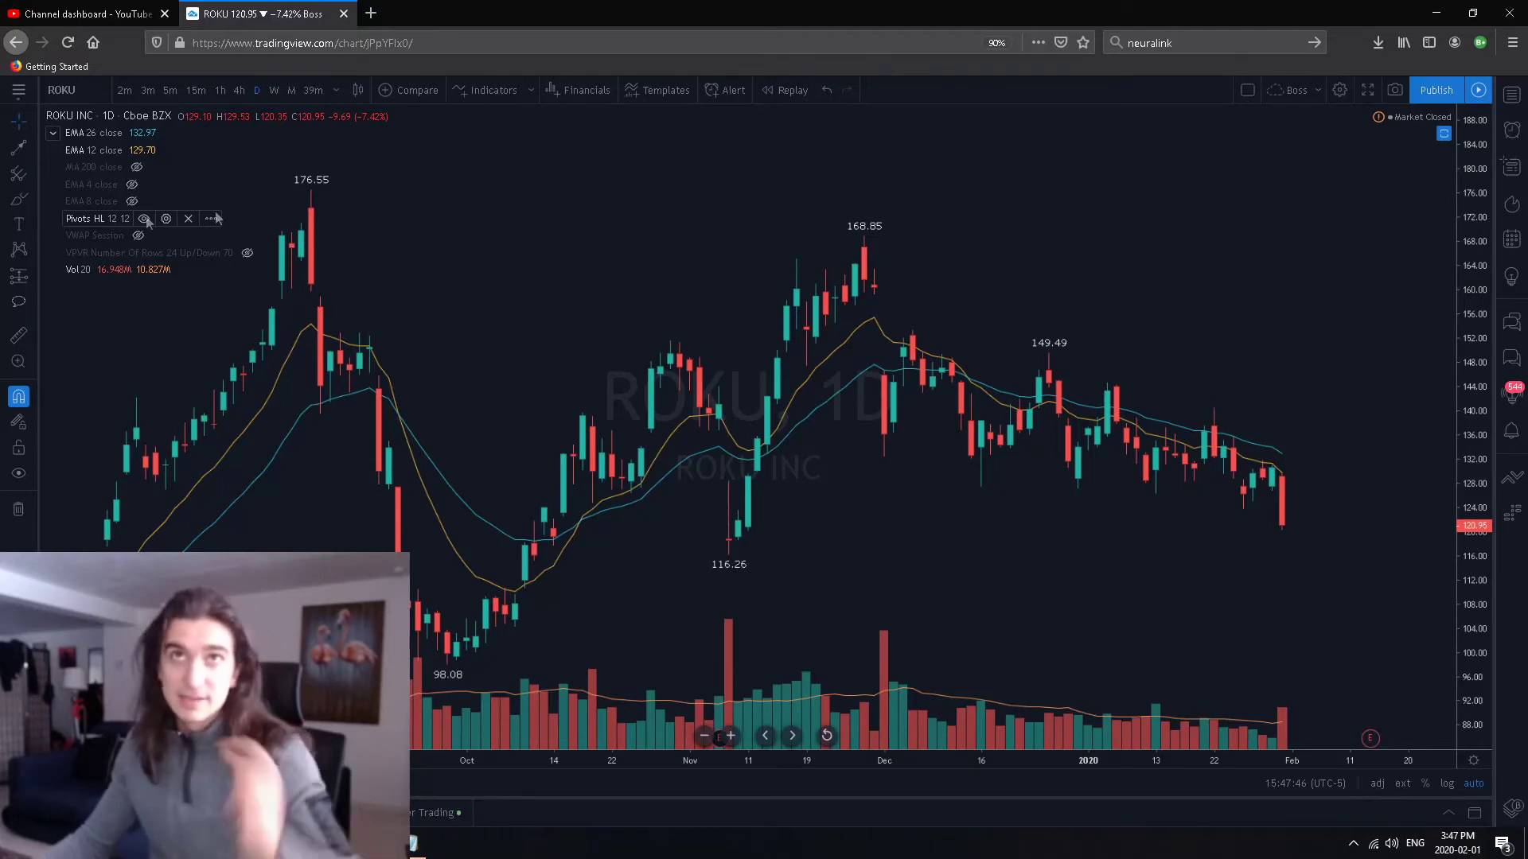
Load the SPY chart on the 1-hour interval and remove all of its existing drawings.
{"action": "type", "text": "SPY"}
{"action": "key", "text": "Return"}
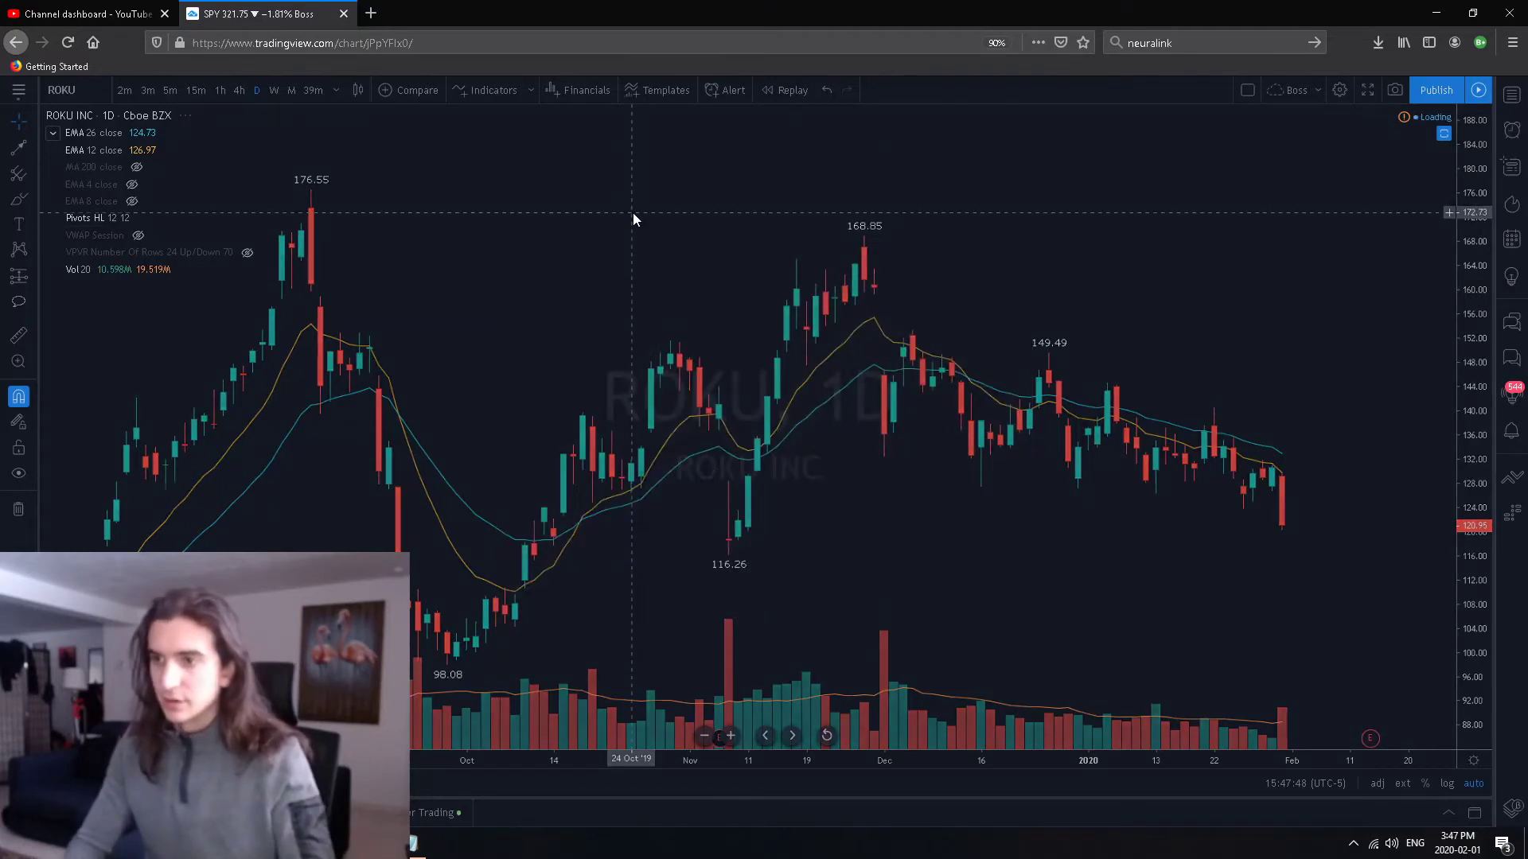
{"action": "left_click", "coordinate": [219, 91]}
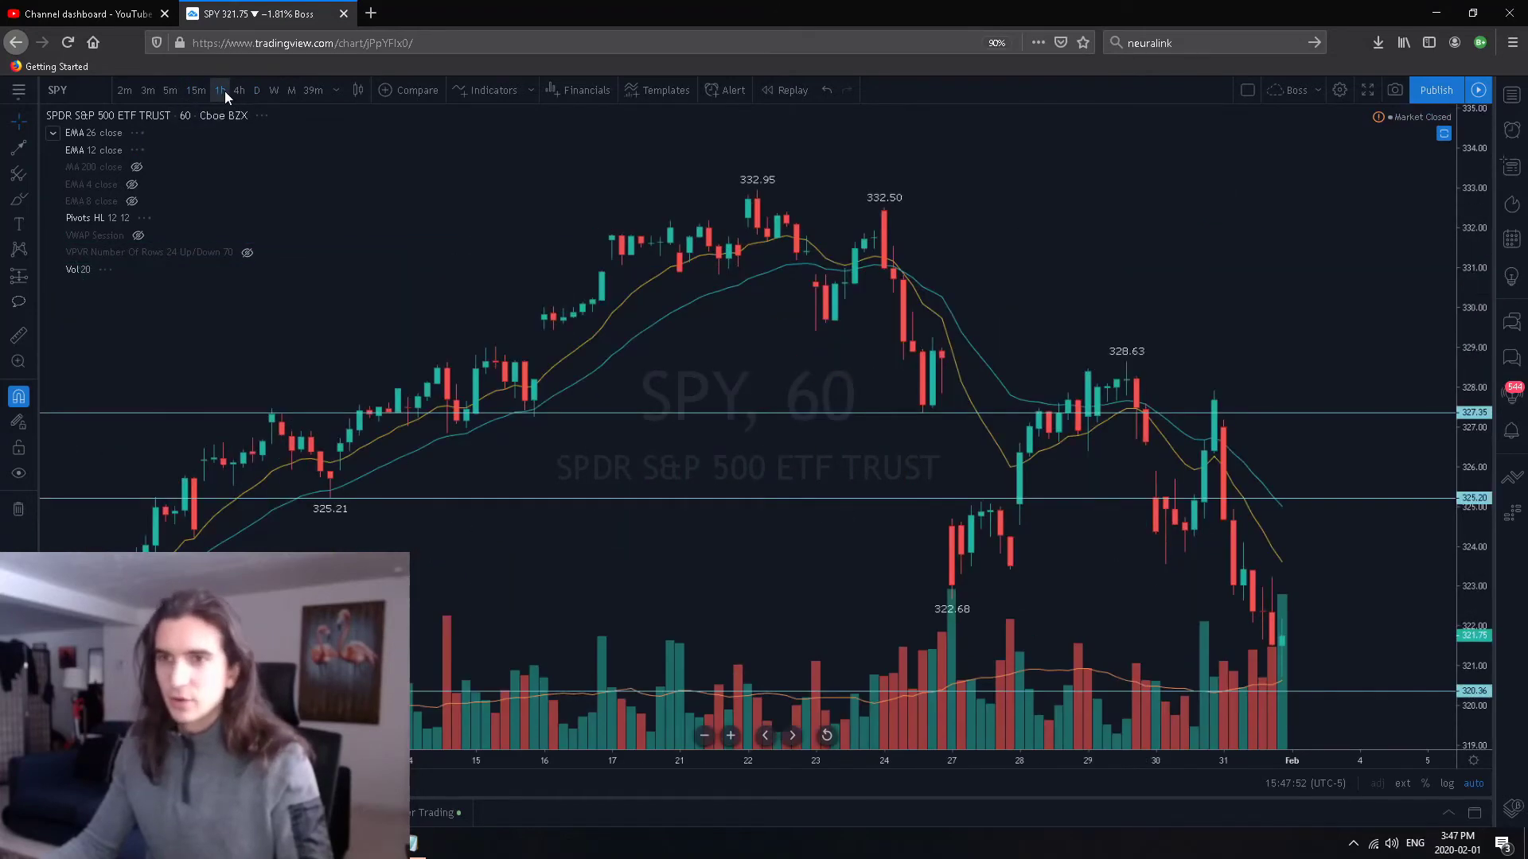
{"action": "left_click", "coordinate": [238, 91]}
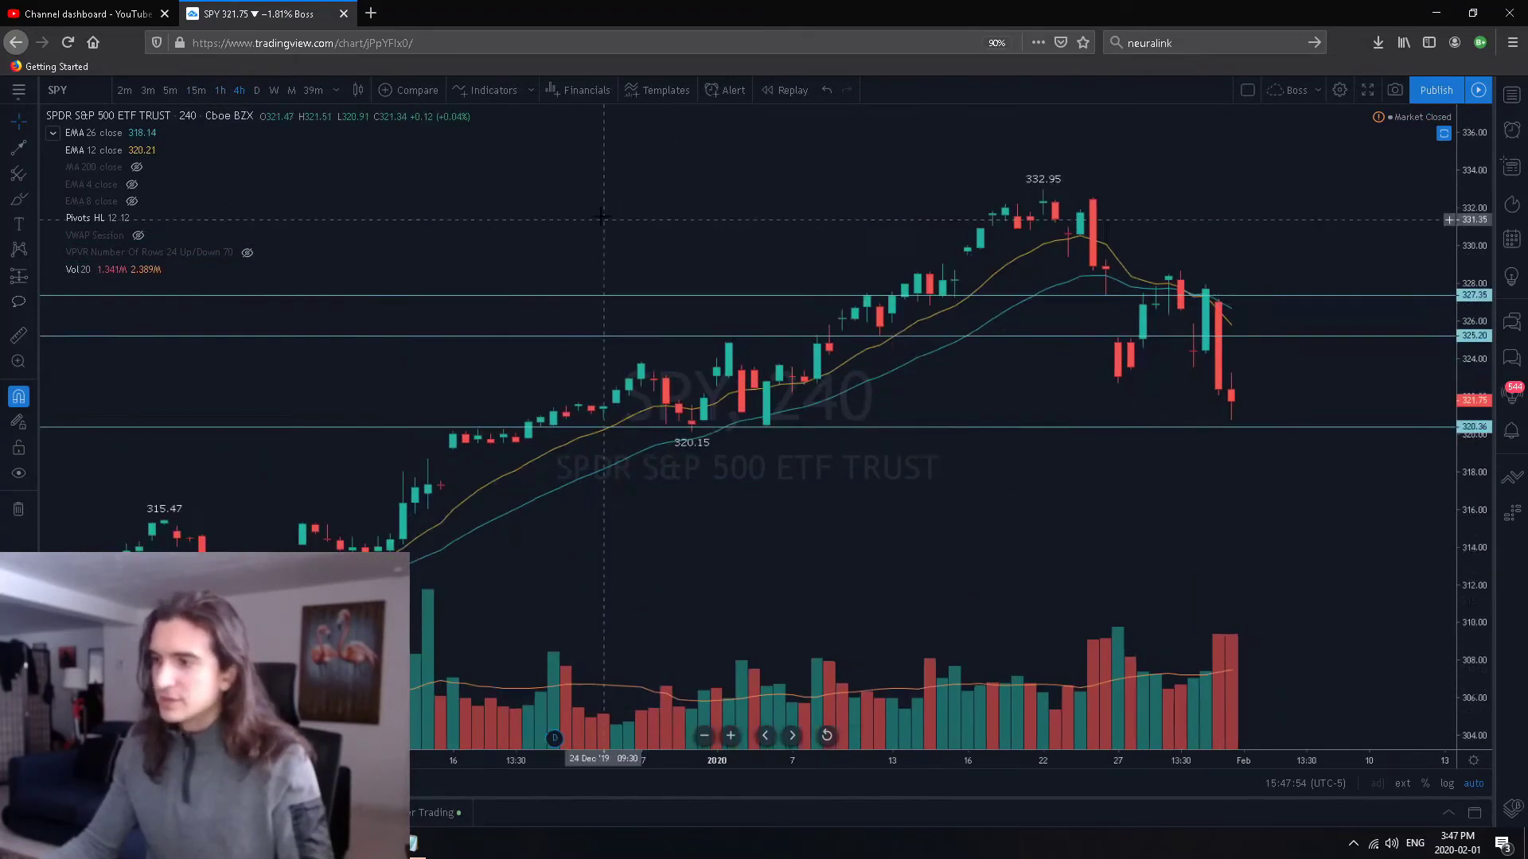
{"action": "left_click", "coordinate": [221, 89]}
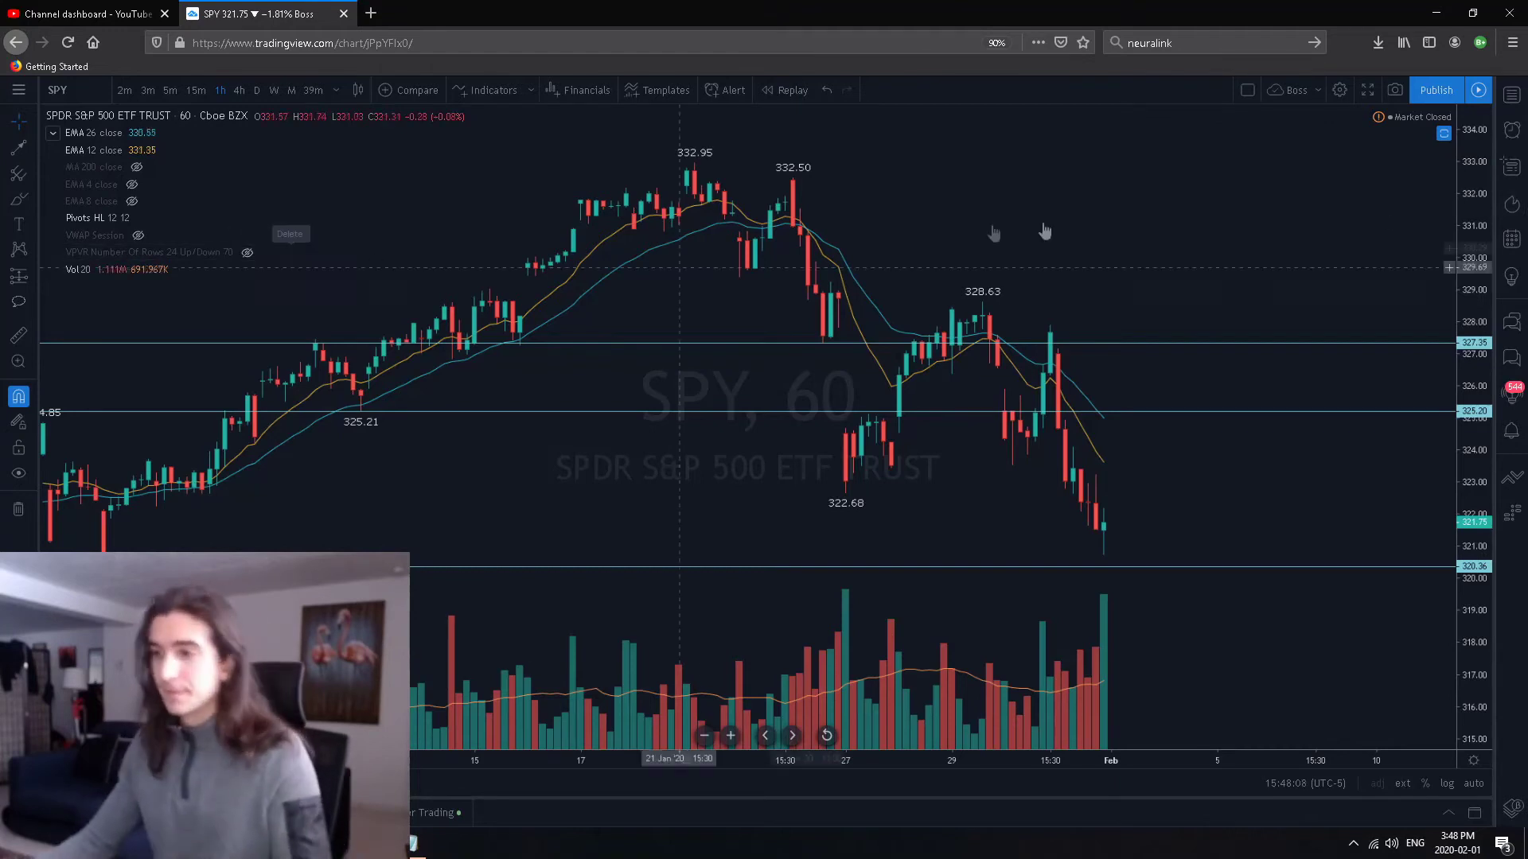
{"action": "right_click", "coordinate": [1098, 221]}
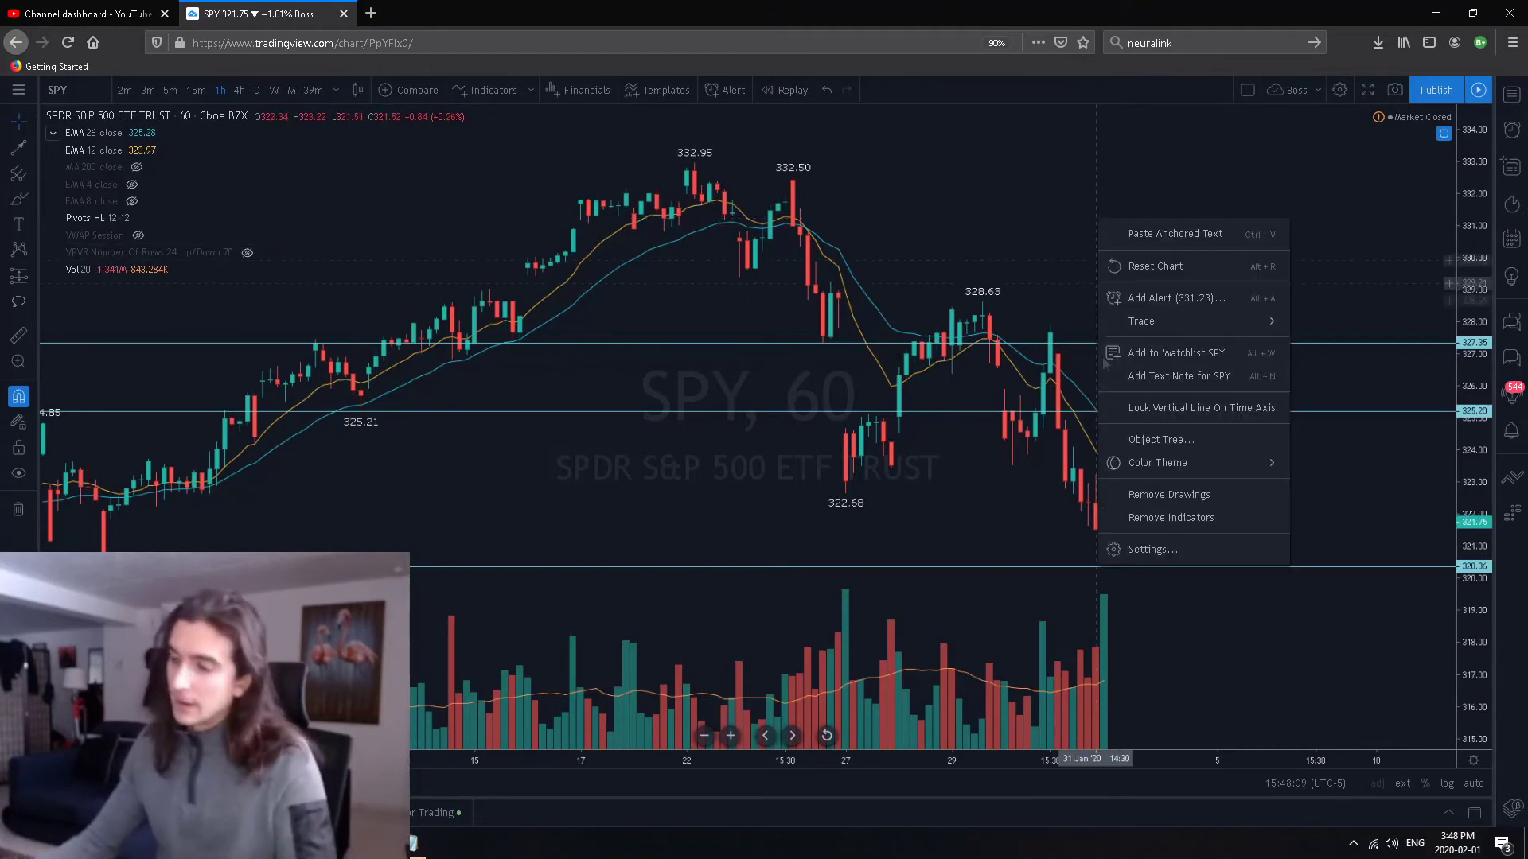
{"action": "left_click", "coordinate": [1154, 500]}
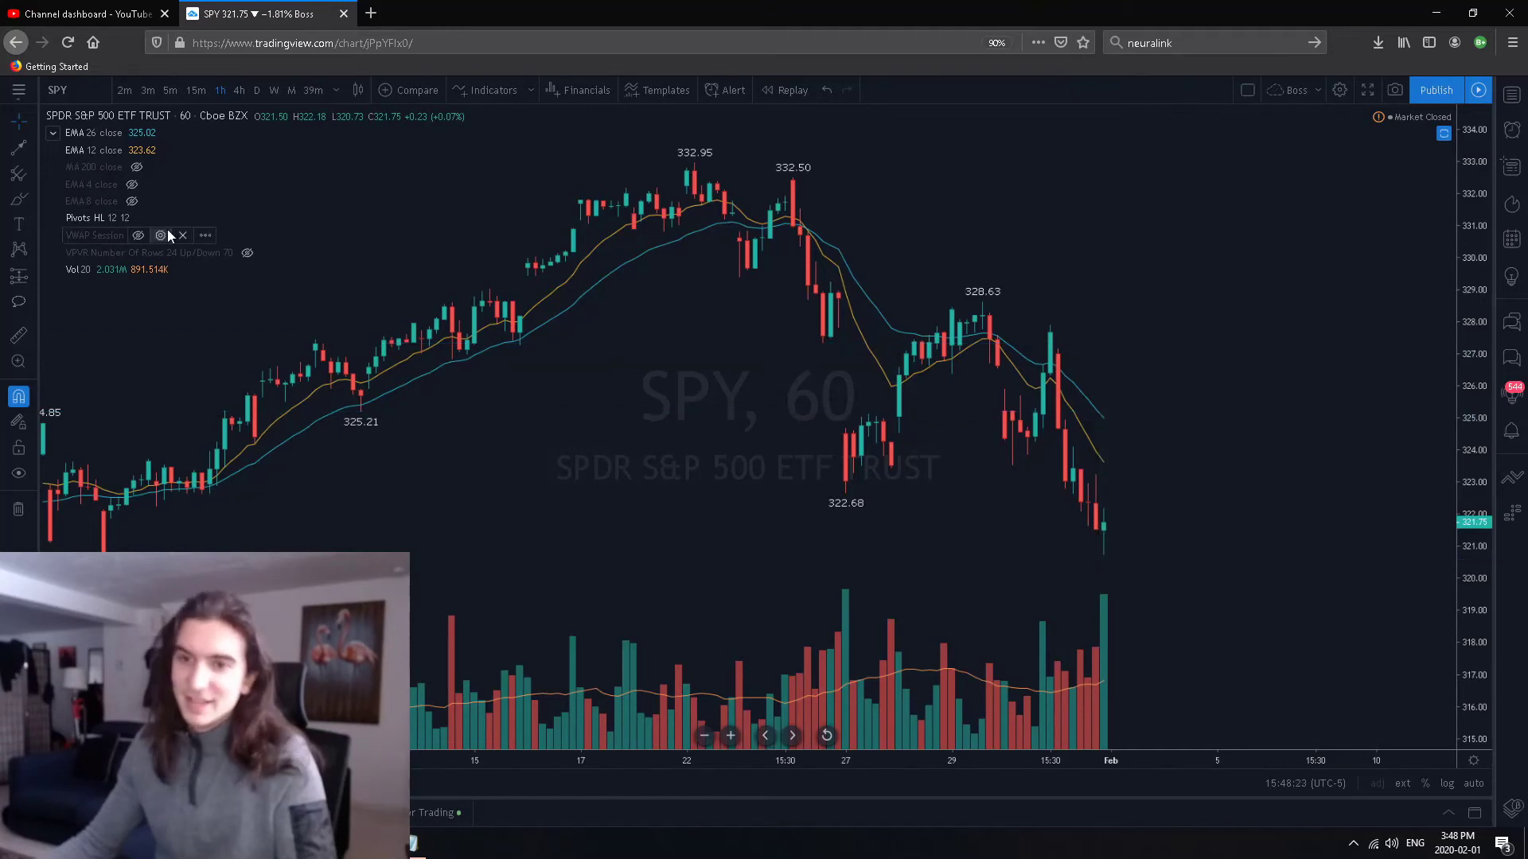
Display the VPVR indicator on the SPY chart to examine its input and style settings, then hide it again.
{"action": "left_click", "coordinate": [246, 252]}
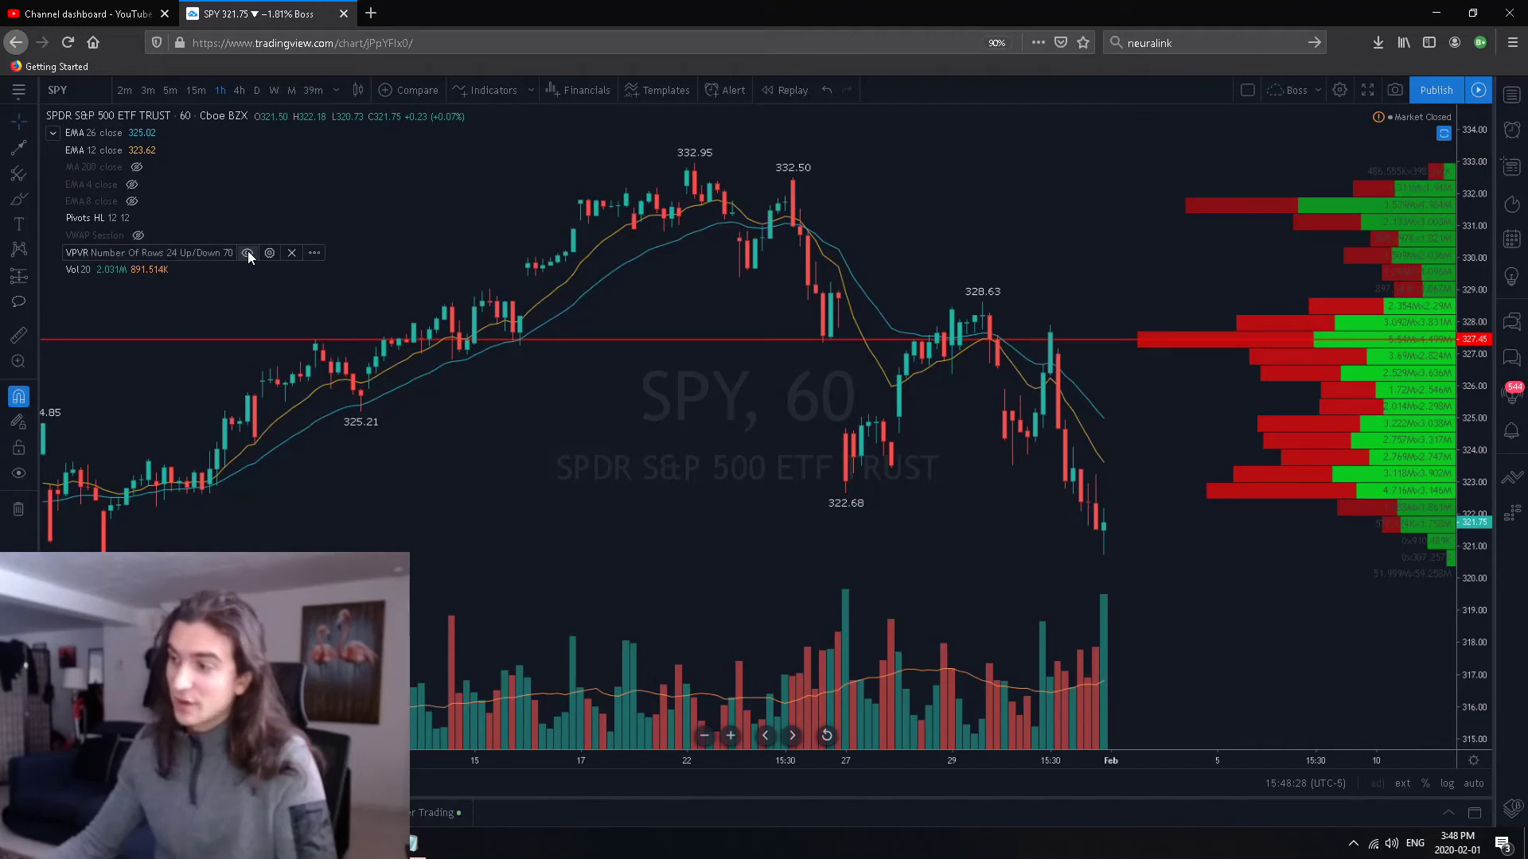
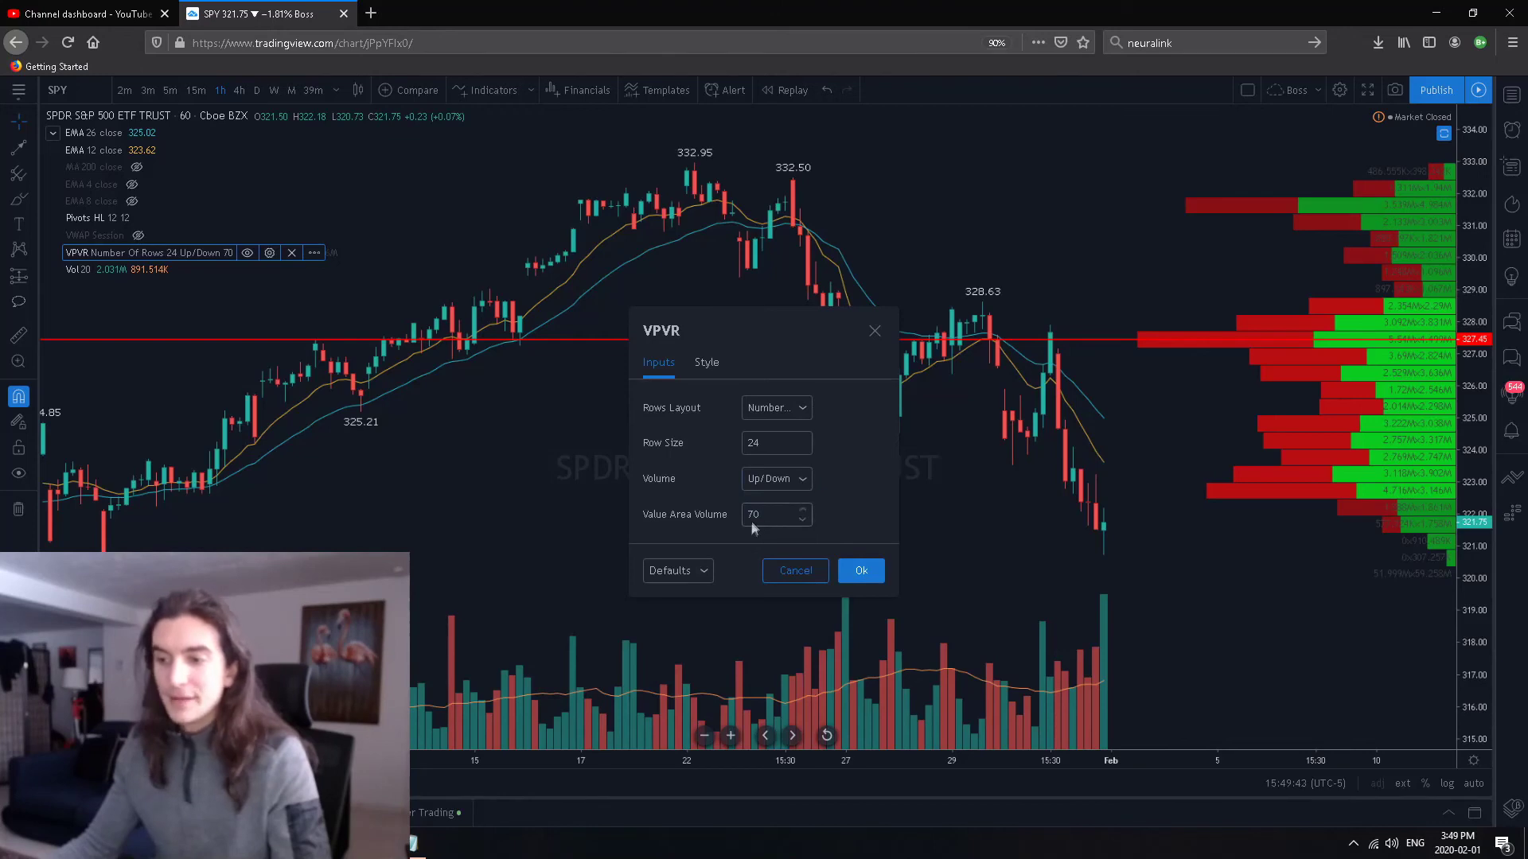
{"action": "left_click", "coordinate": [702, 363]}
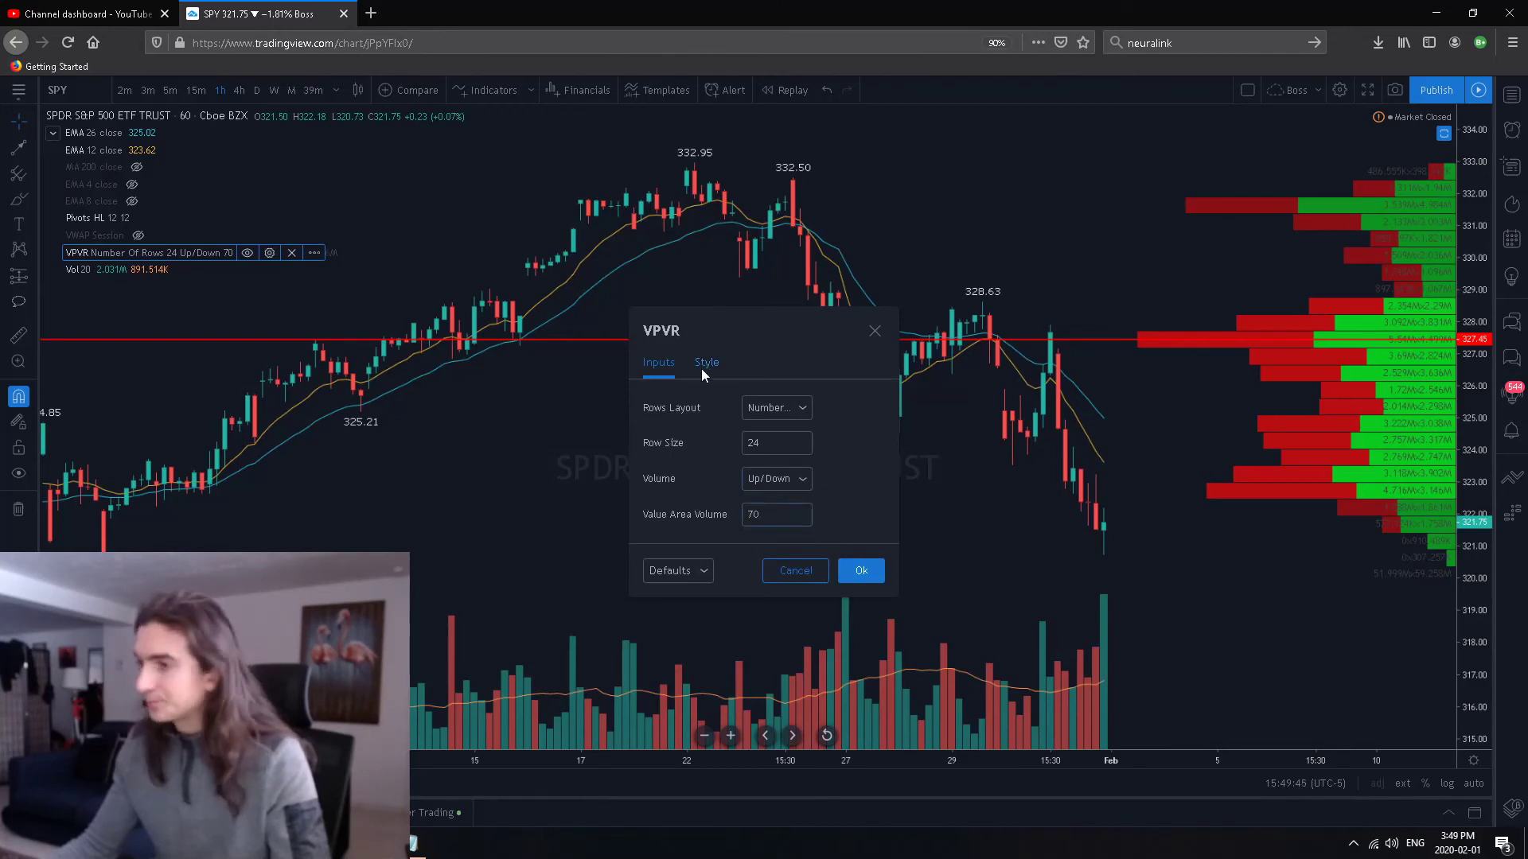
{"action": "left_click_drag", "start_coordinate": [717, 321], "coordinate": [695, 148]}
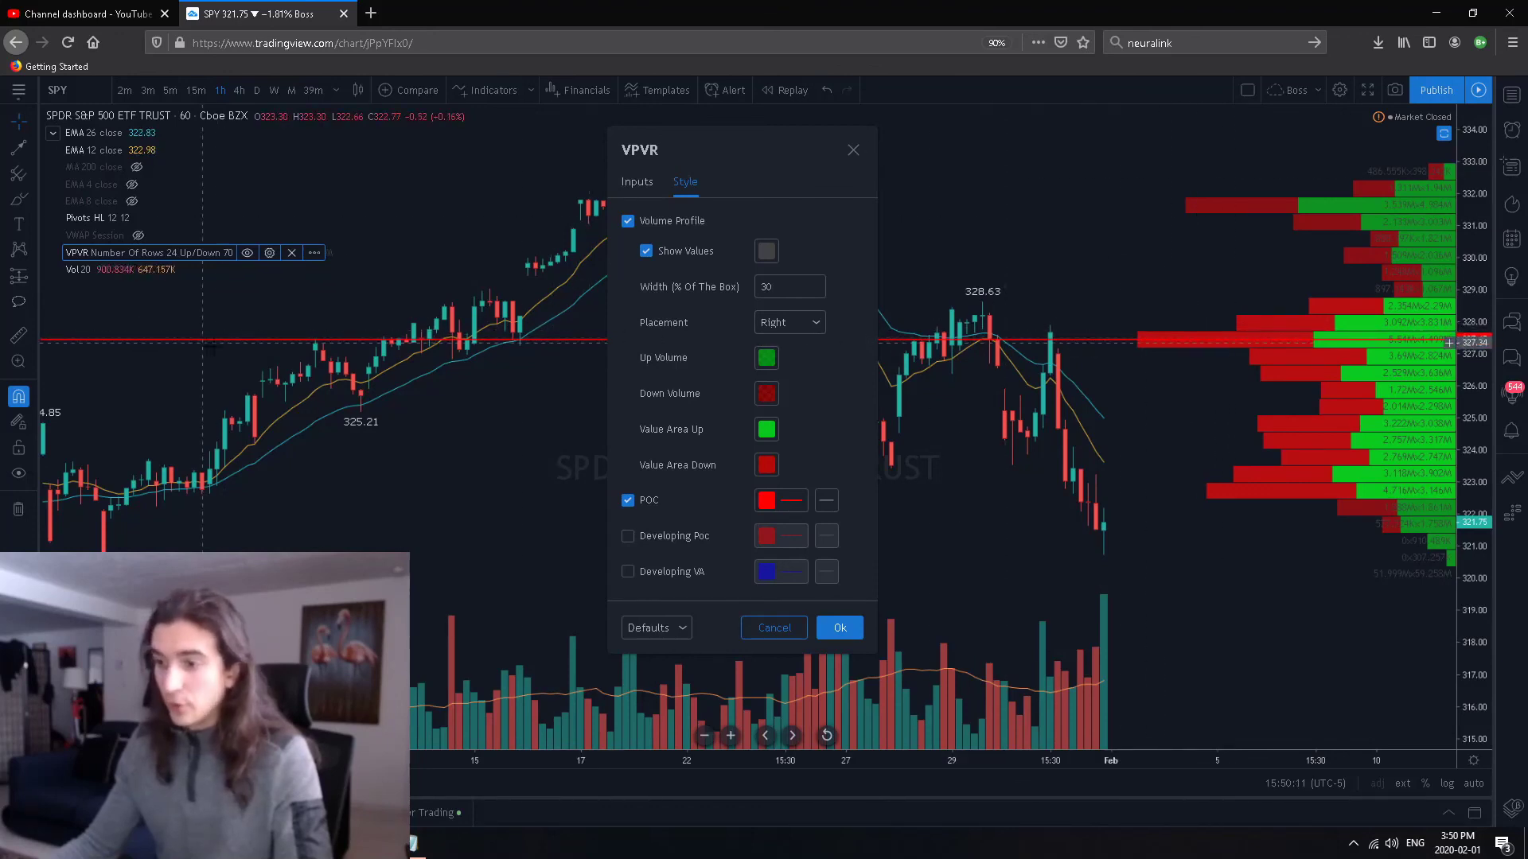
{"action": "left_click", "coordinate": [853, 150]}
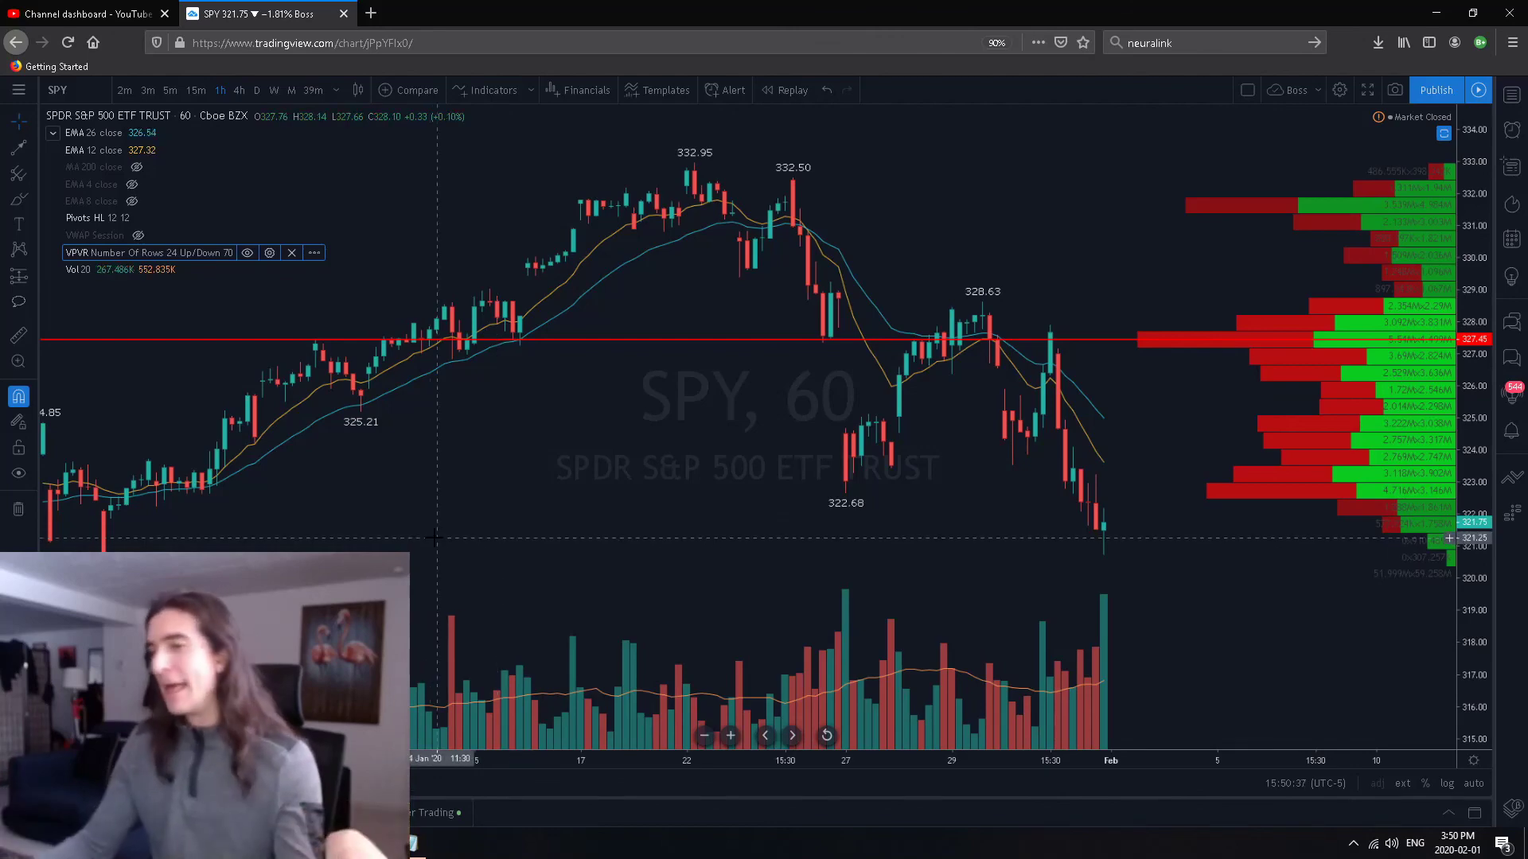
{"action": "left_click", "coordinate": [247, 253]}
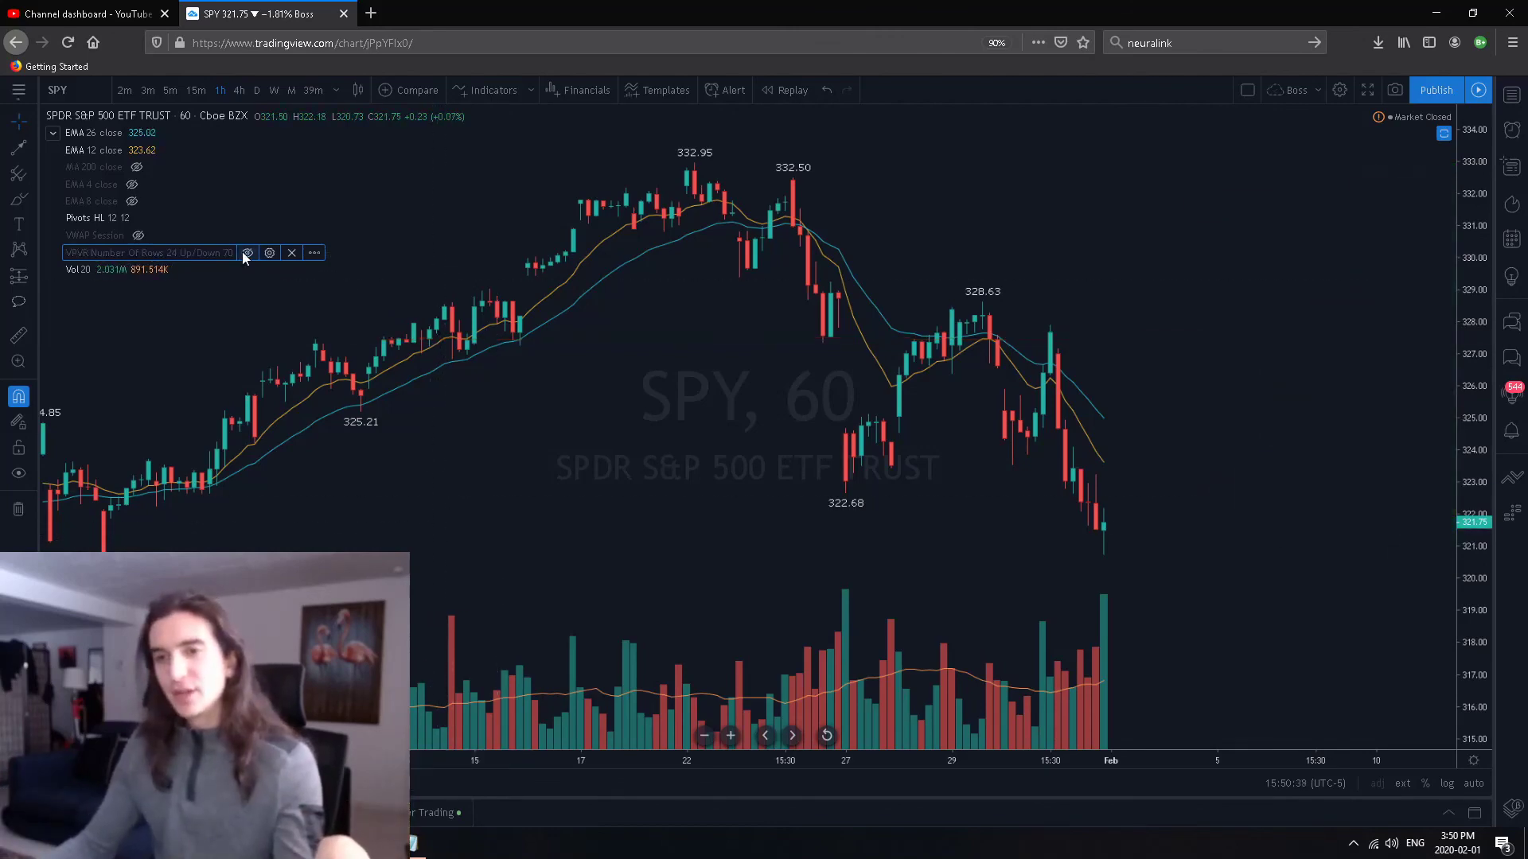
{"action": "left_click_drag", "start_coordinate": [703, 477], "coordinate": [978, 478]}
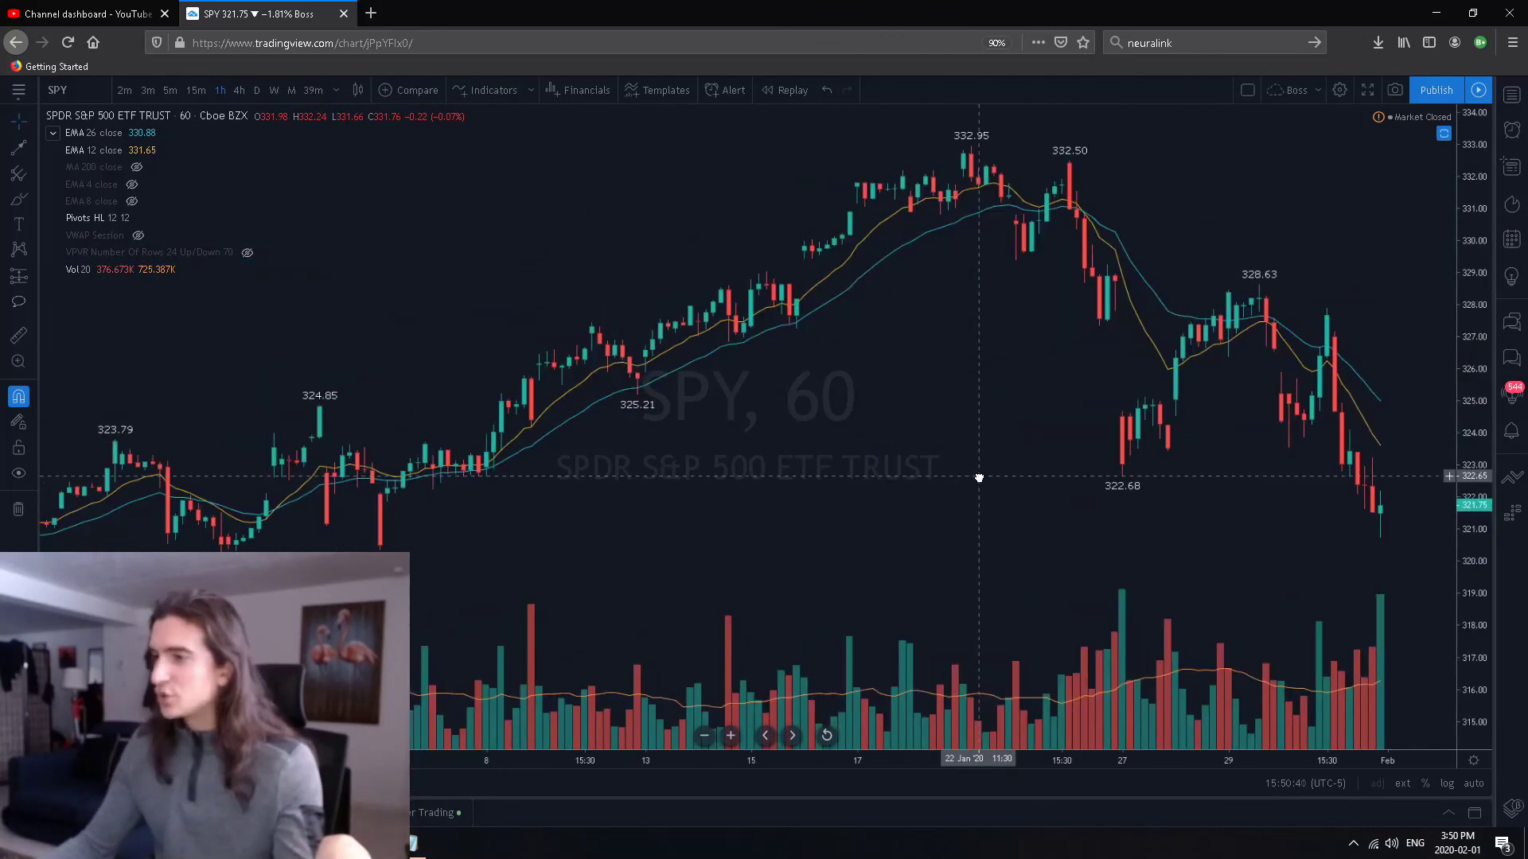